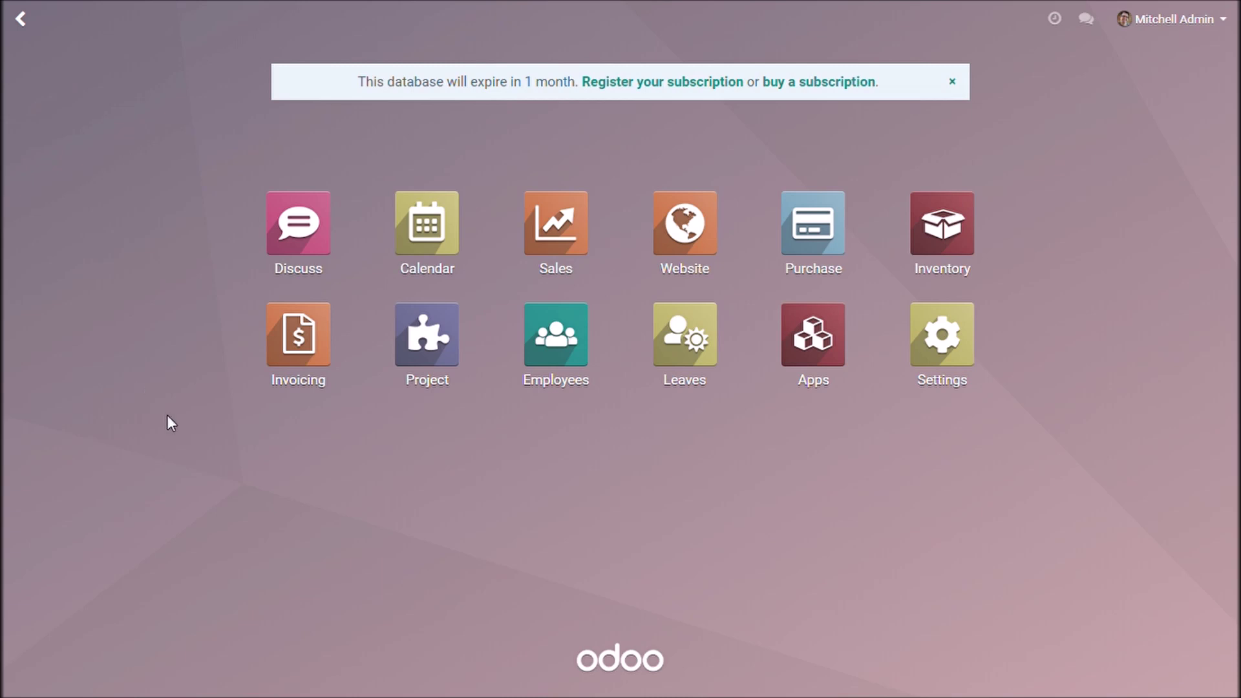
left_click(816, 229)
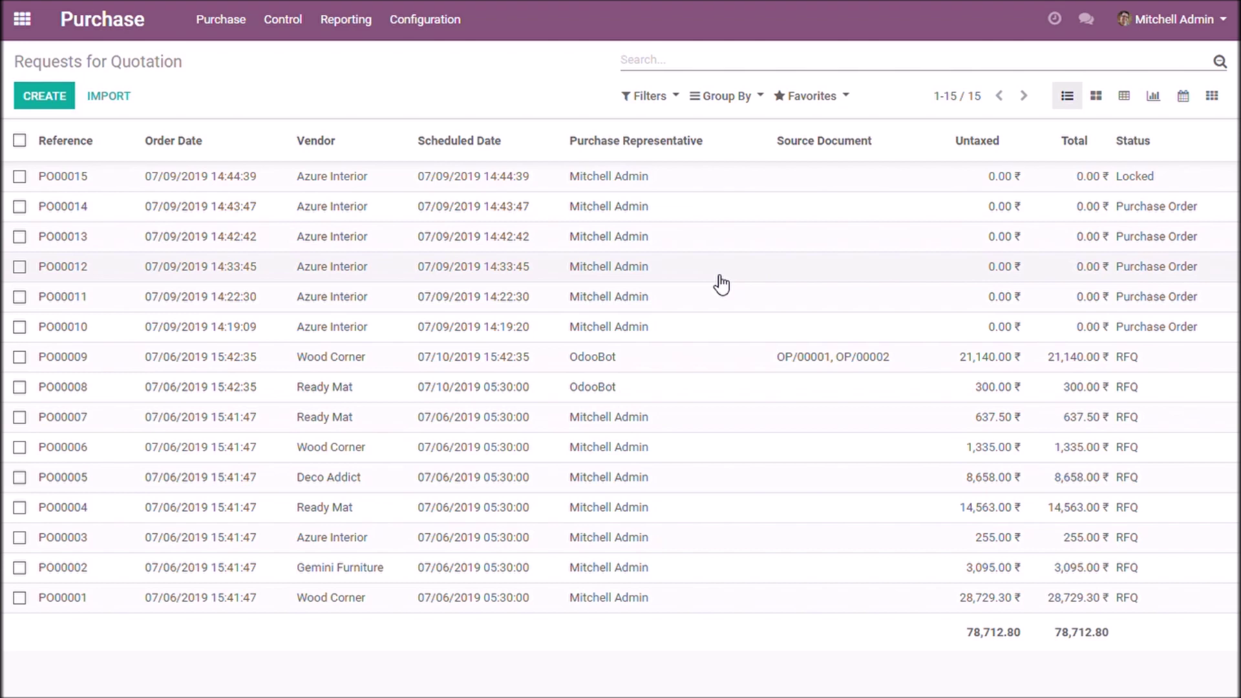
left_click(431, 32)
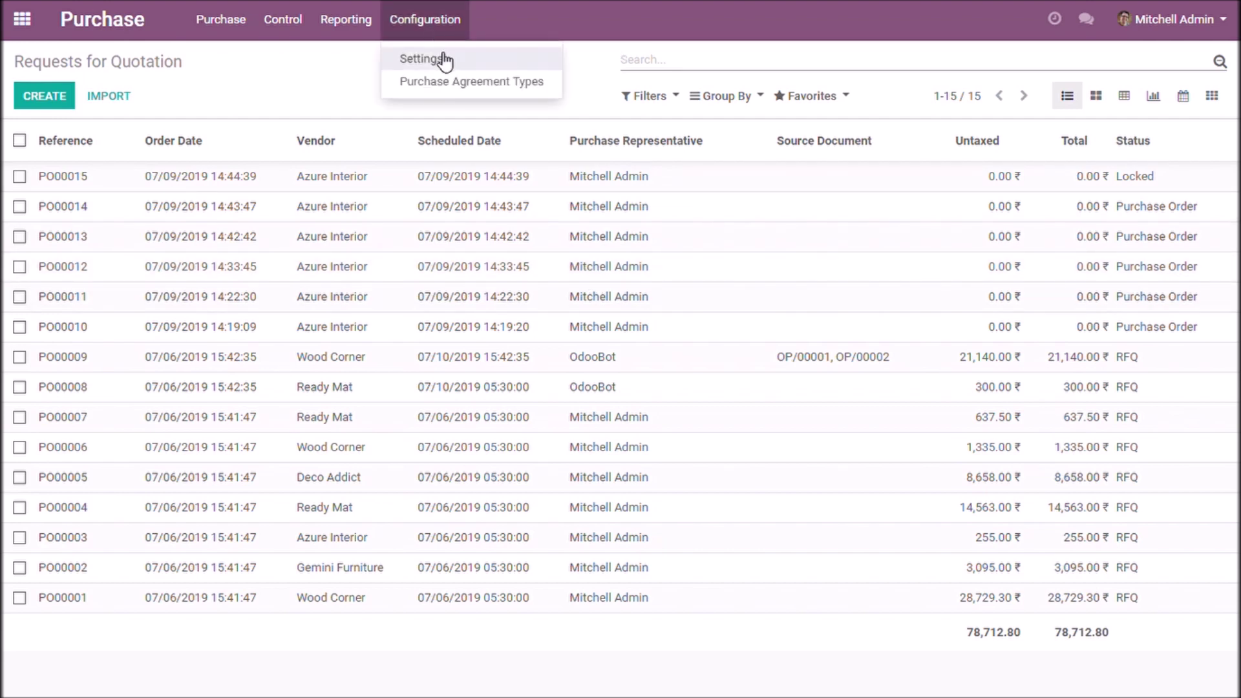
left_click(444, 58)
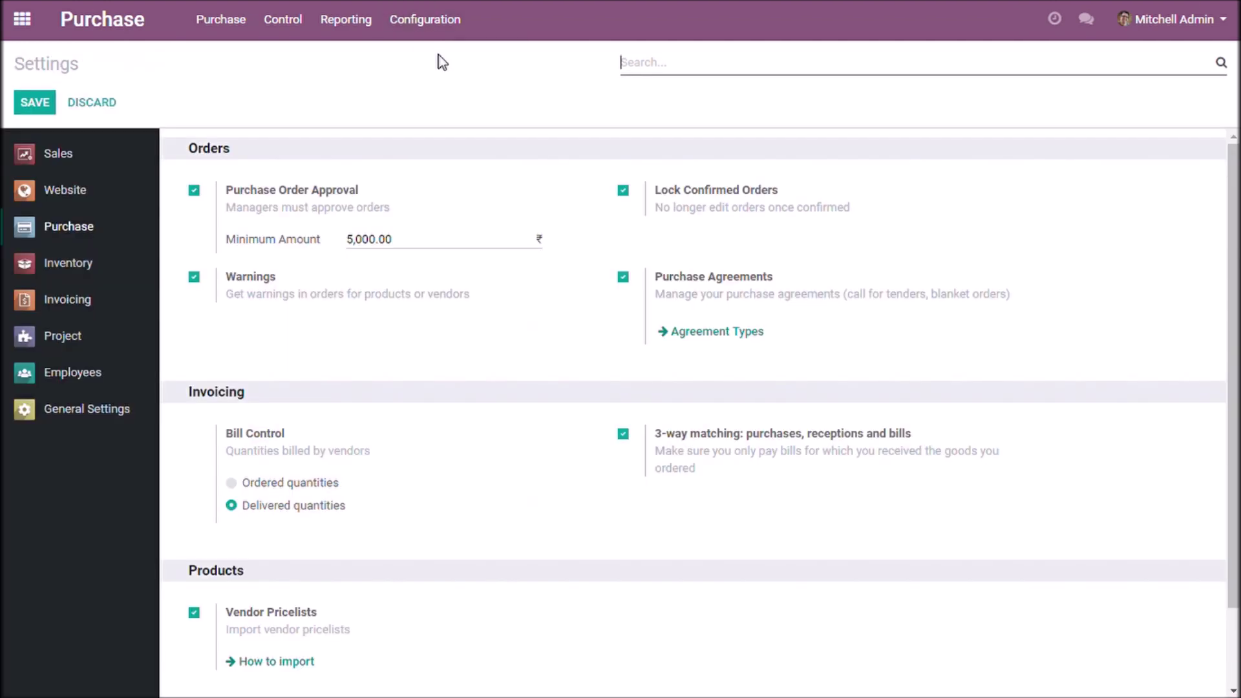
scroll(449, 291, "down", 3)
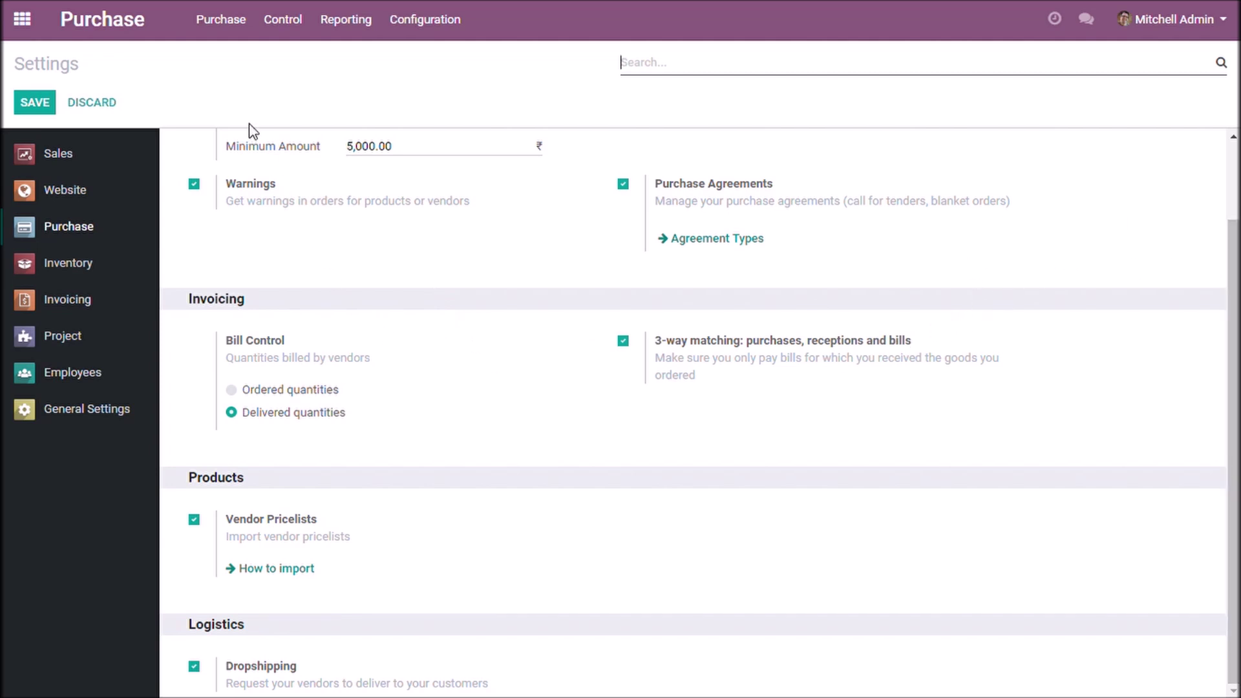
left_click(112, 29)
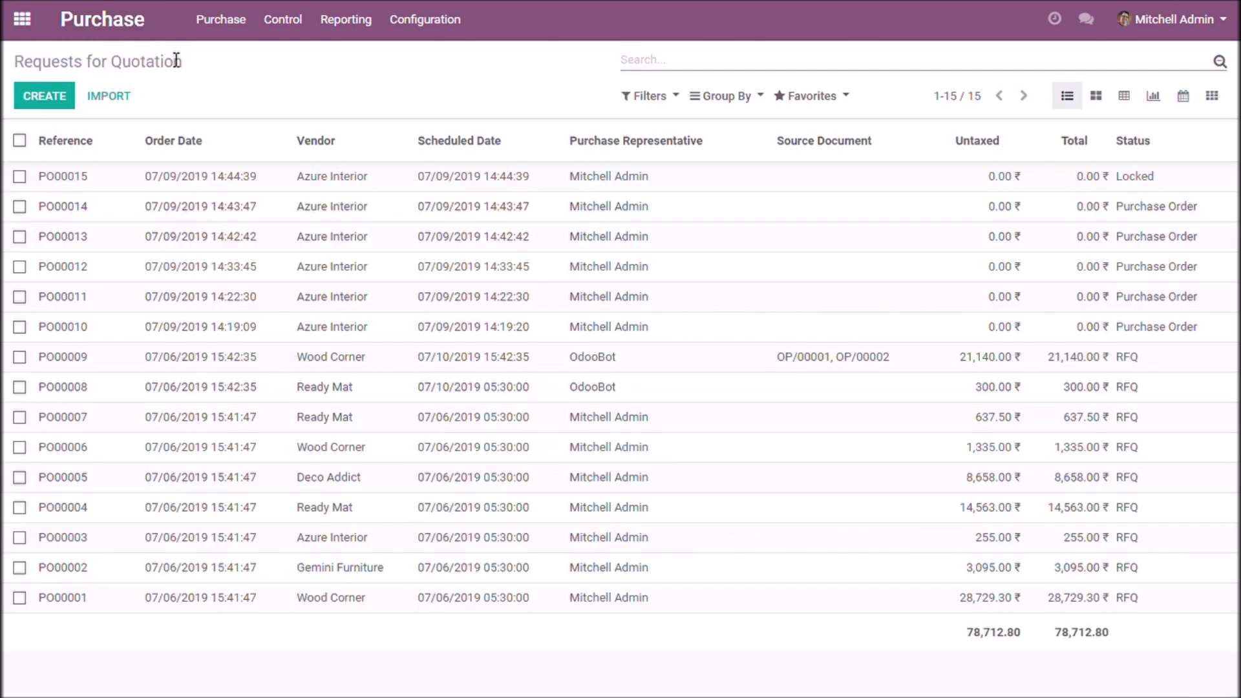
Create a new request for quotation from Azure Interior with a [E-COM07] Large Cabinet line.
left_click(218, 22)
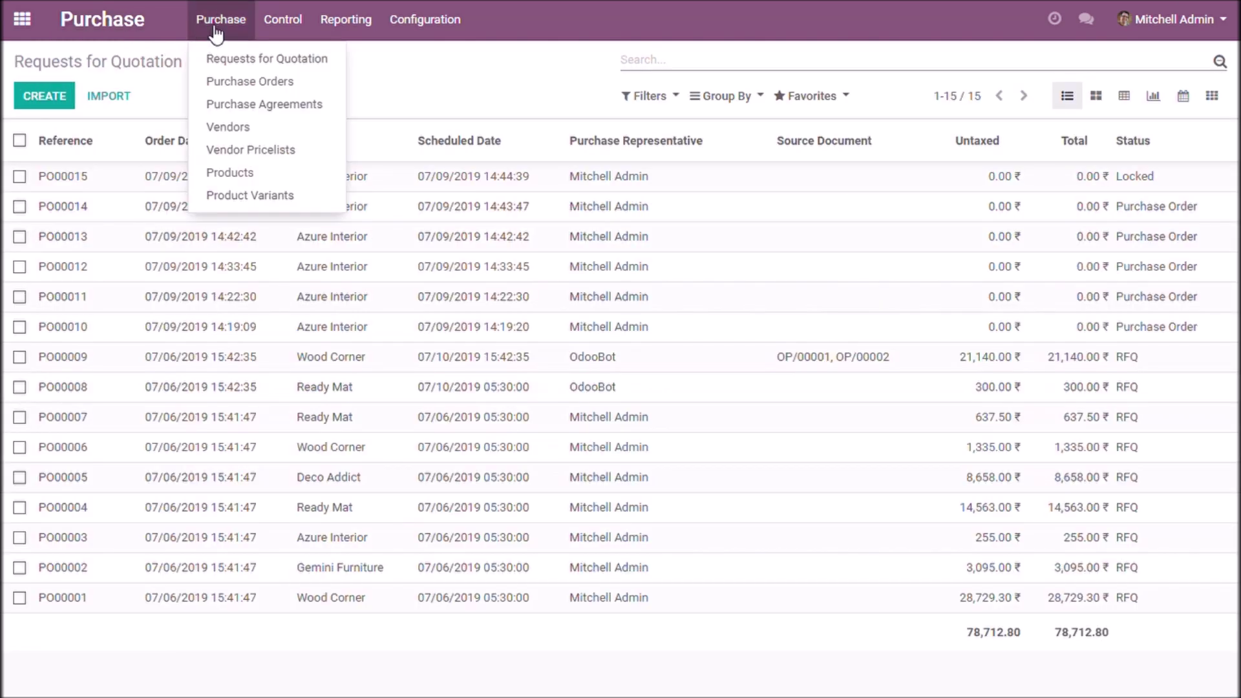
left_click(245, 60)
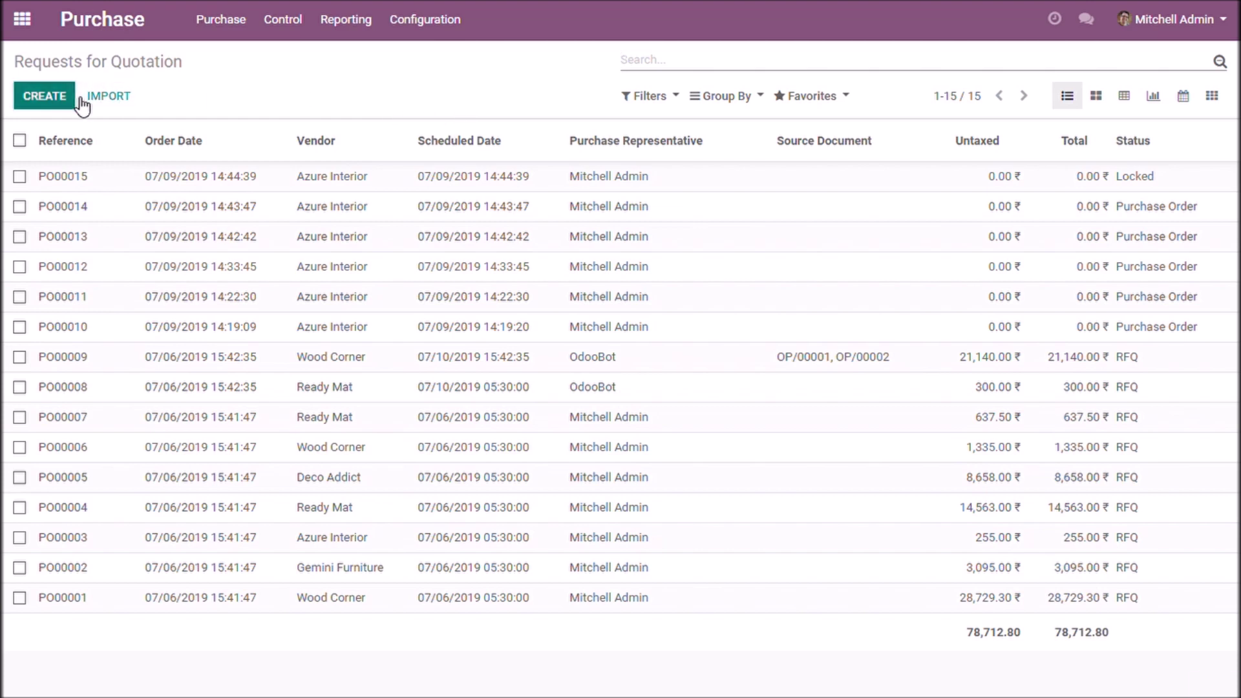
left_click(44, 96)
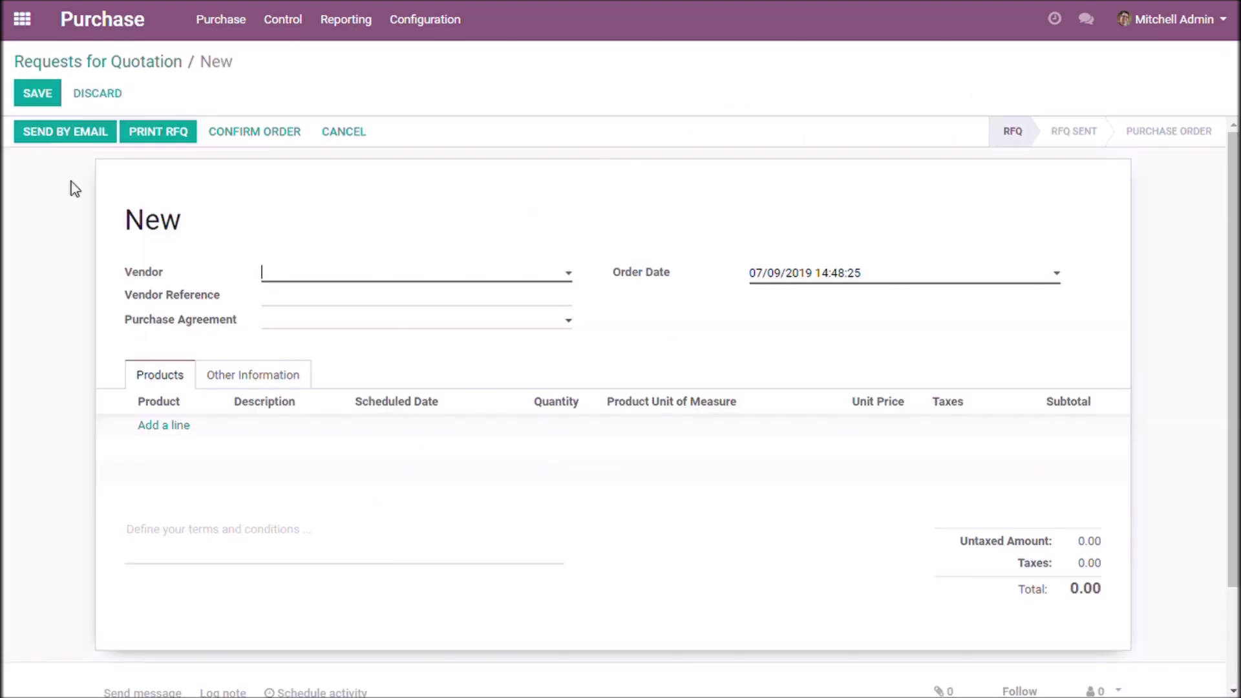
left_click(305, 274)
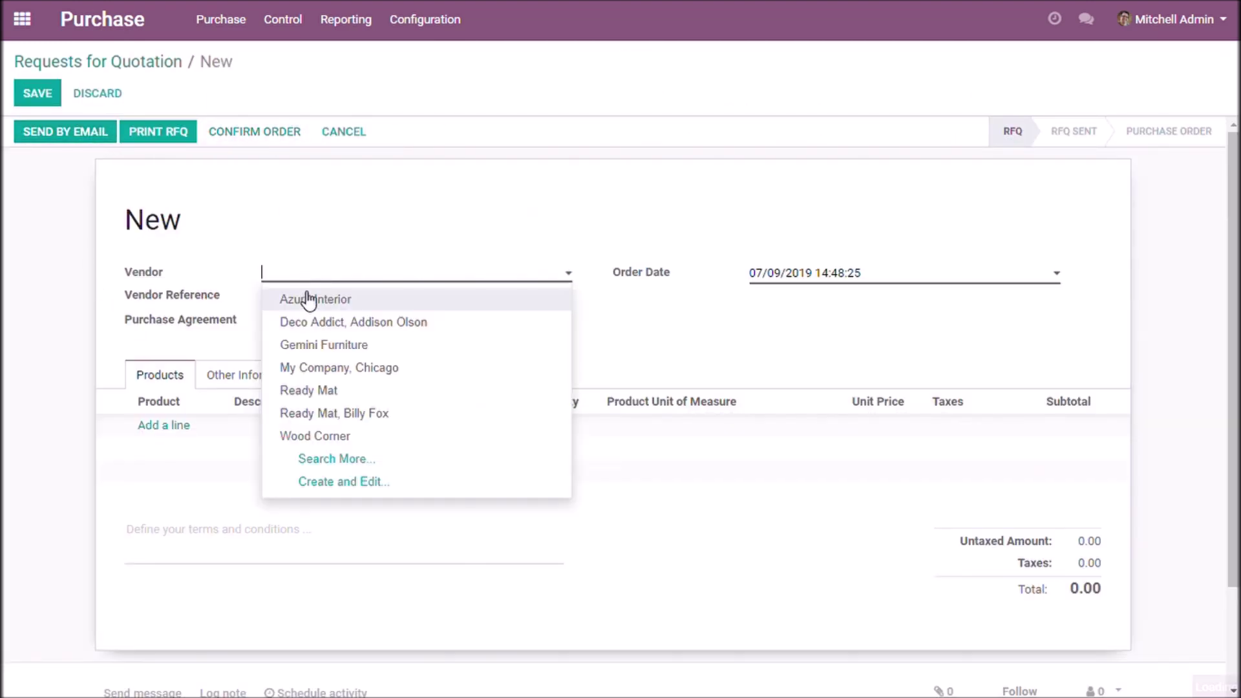
left_click(184, 427)
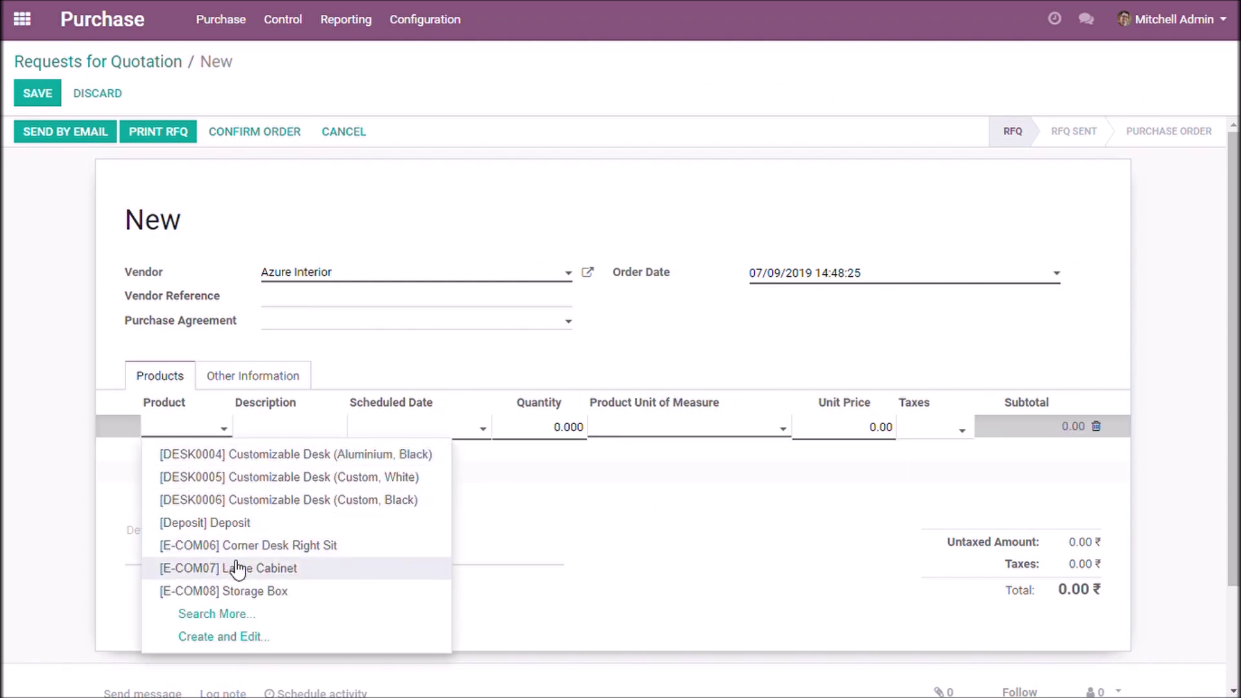
left_click(243, 568)
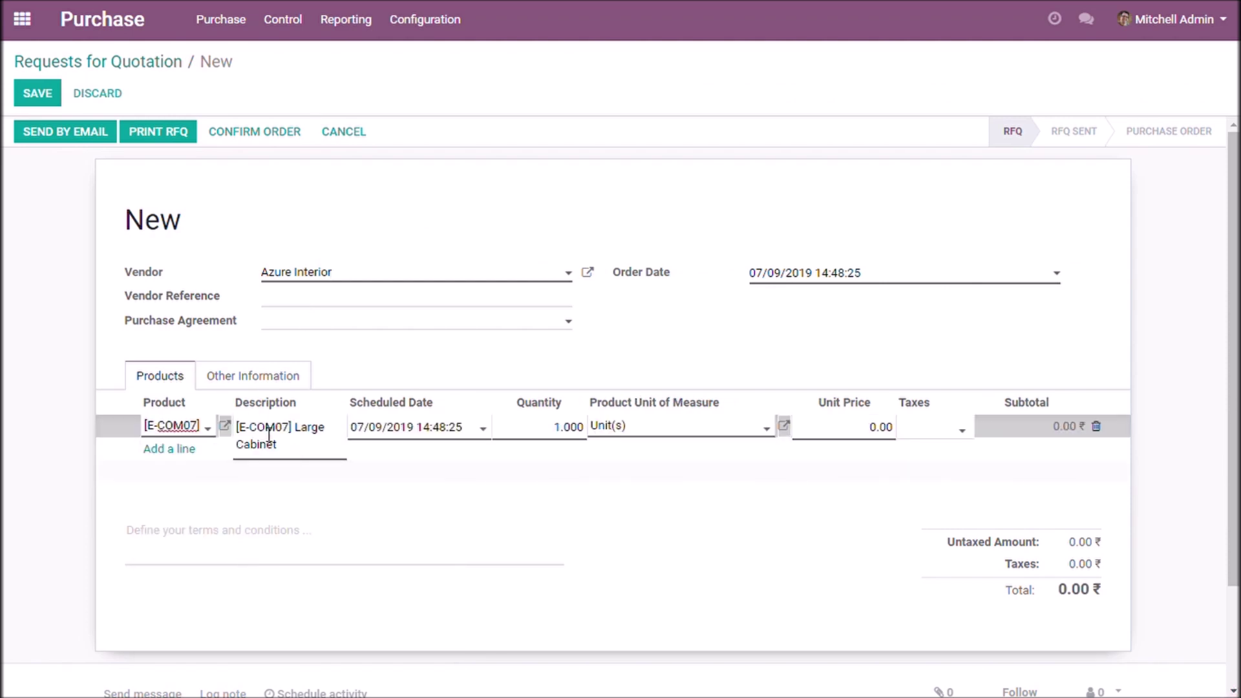
Check the Large Cabinet product's Control Policy on its Purchase tab, then return to the quotation.
left_click(238, 438)
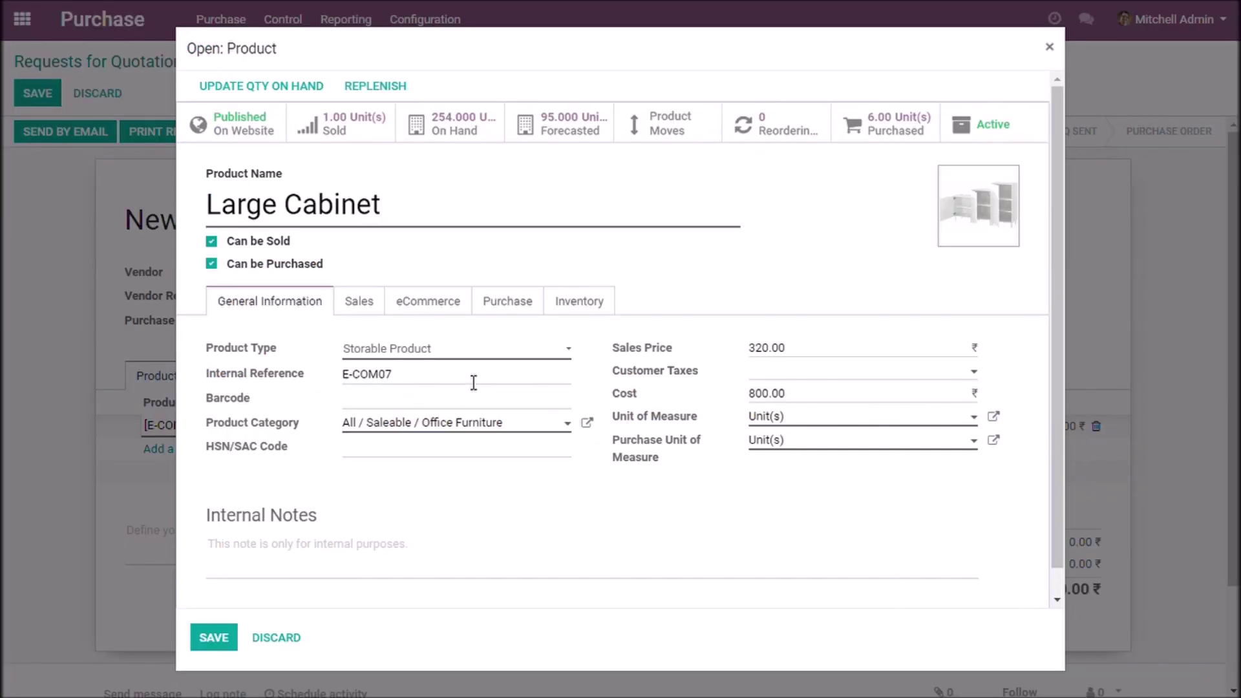
left_click(506, 302)
scroll(624, 398, "down", 3)
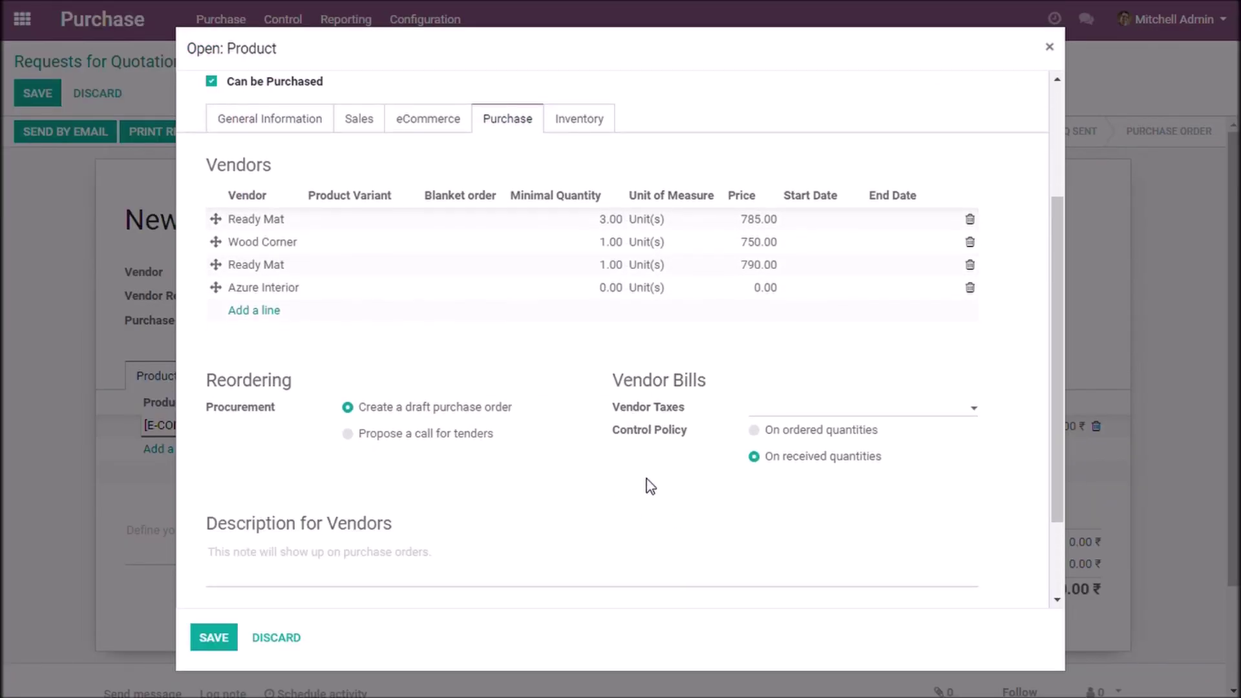
left_click(215, 637)
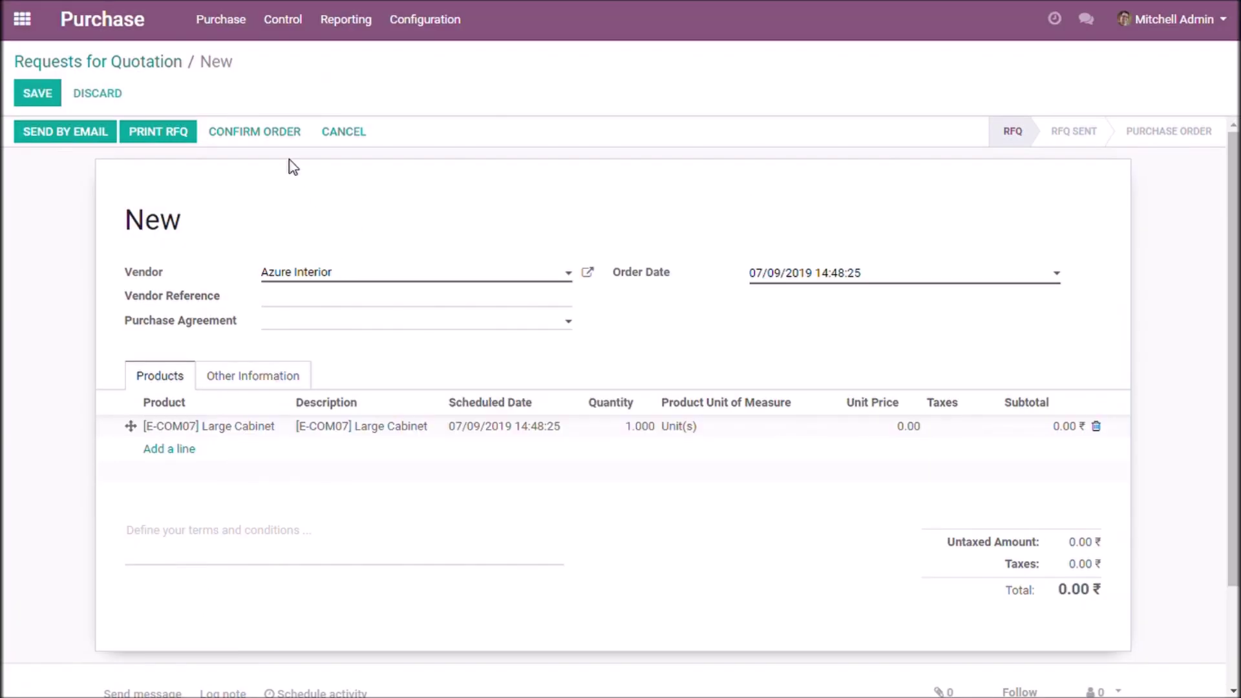
Confirm the quotation as PO00016 and validate receipt WH/IN/00012 for its Large Cabinet.
left_click(263, 137)
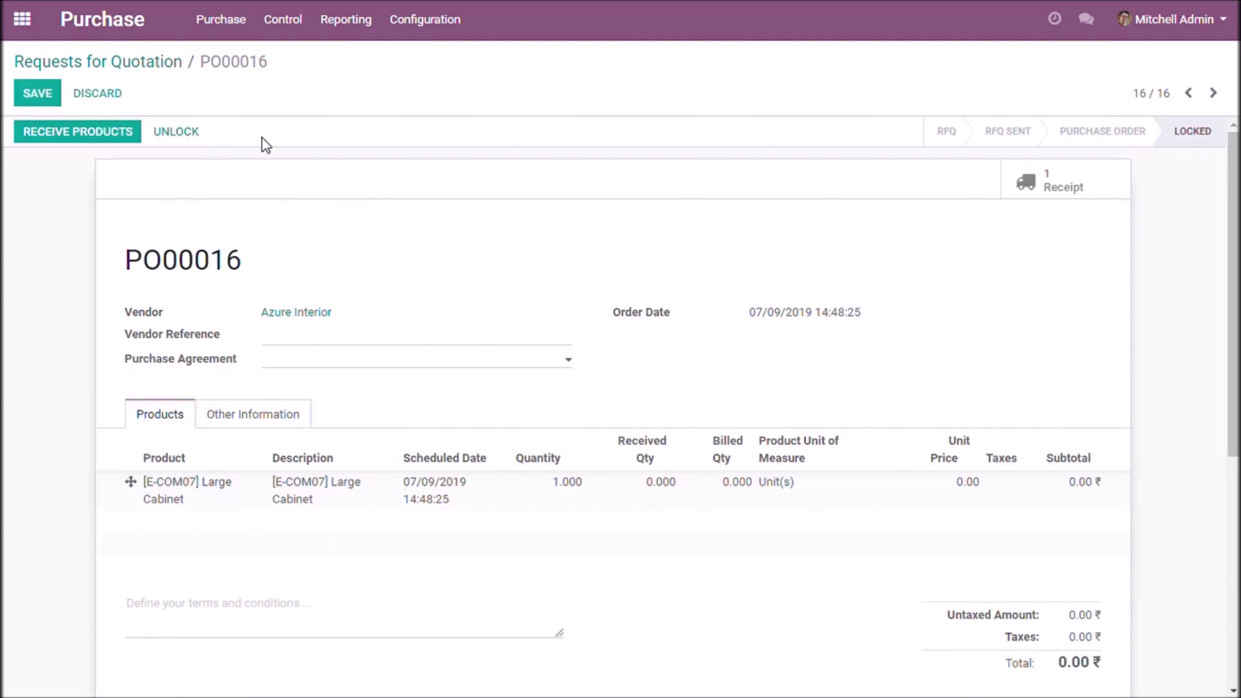
left_click(78, 133)
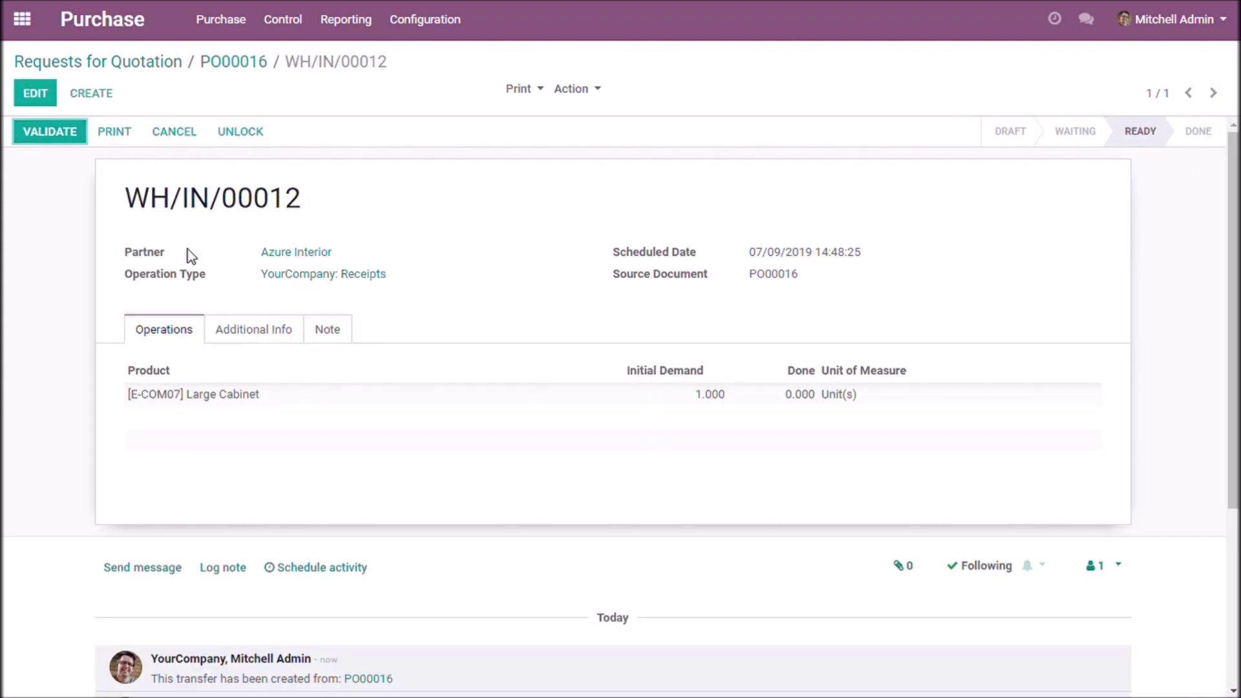
left_click(51, 136)
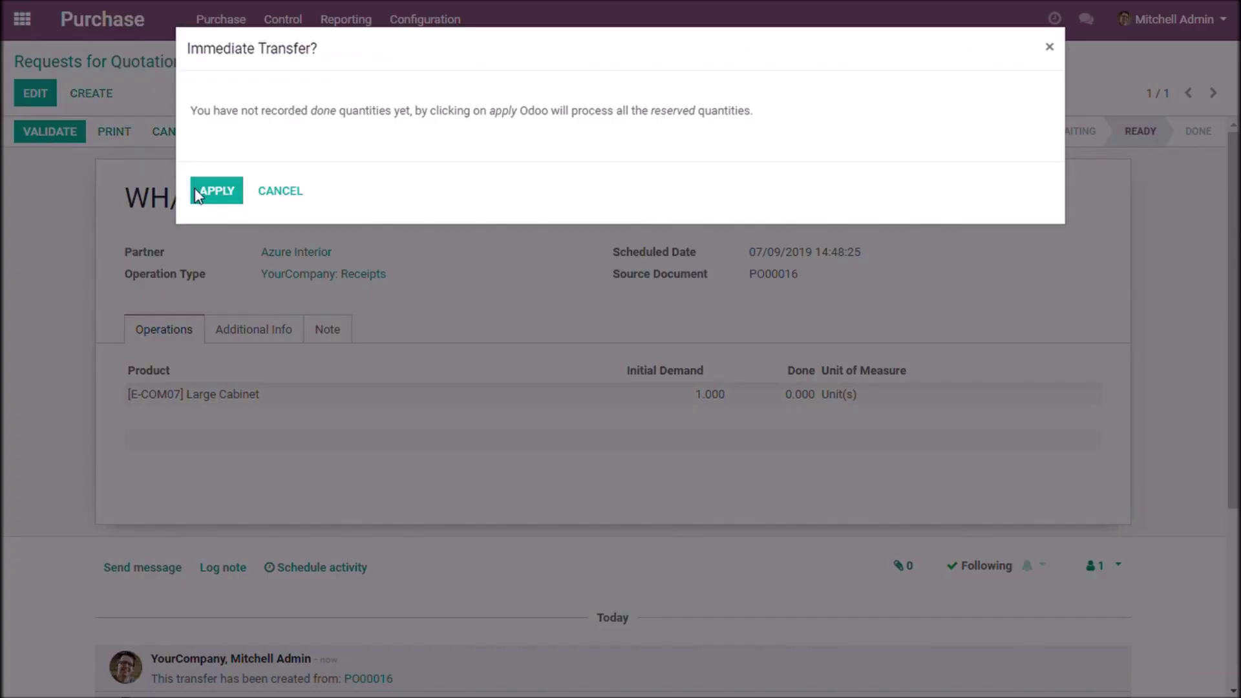
left_click(197, 192)
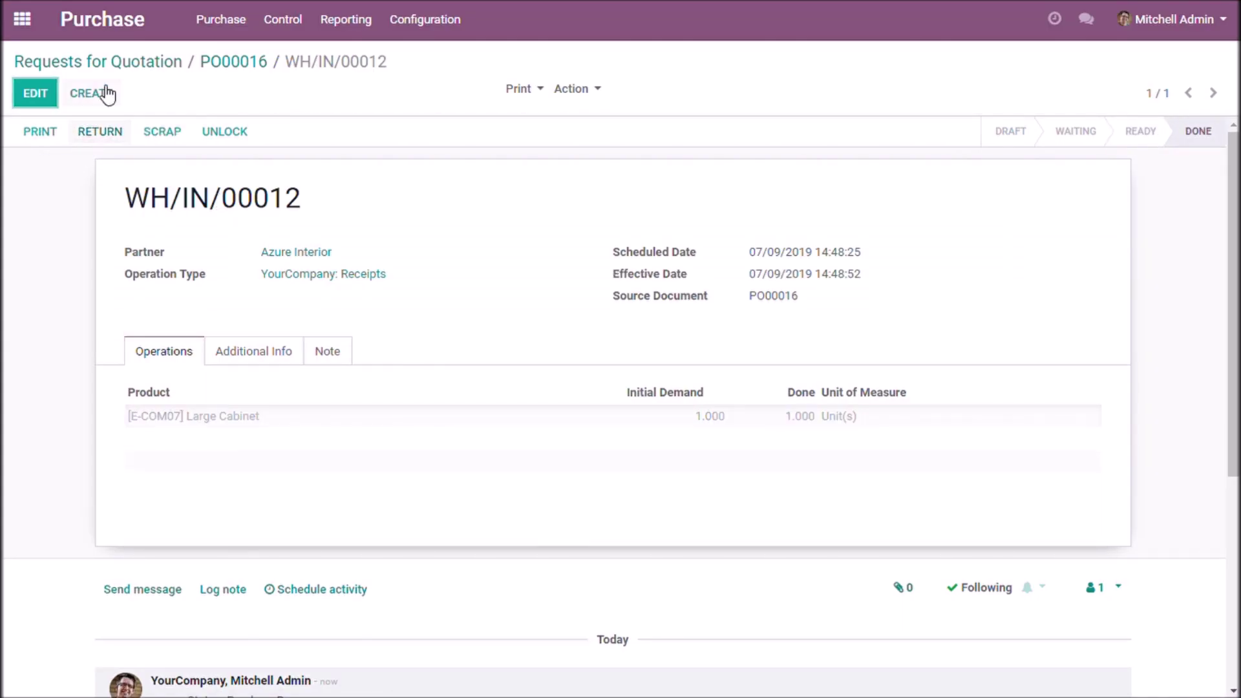
left_click(223, 62)
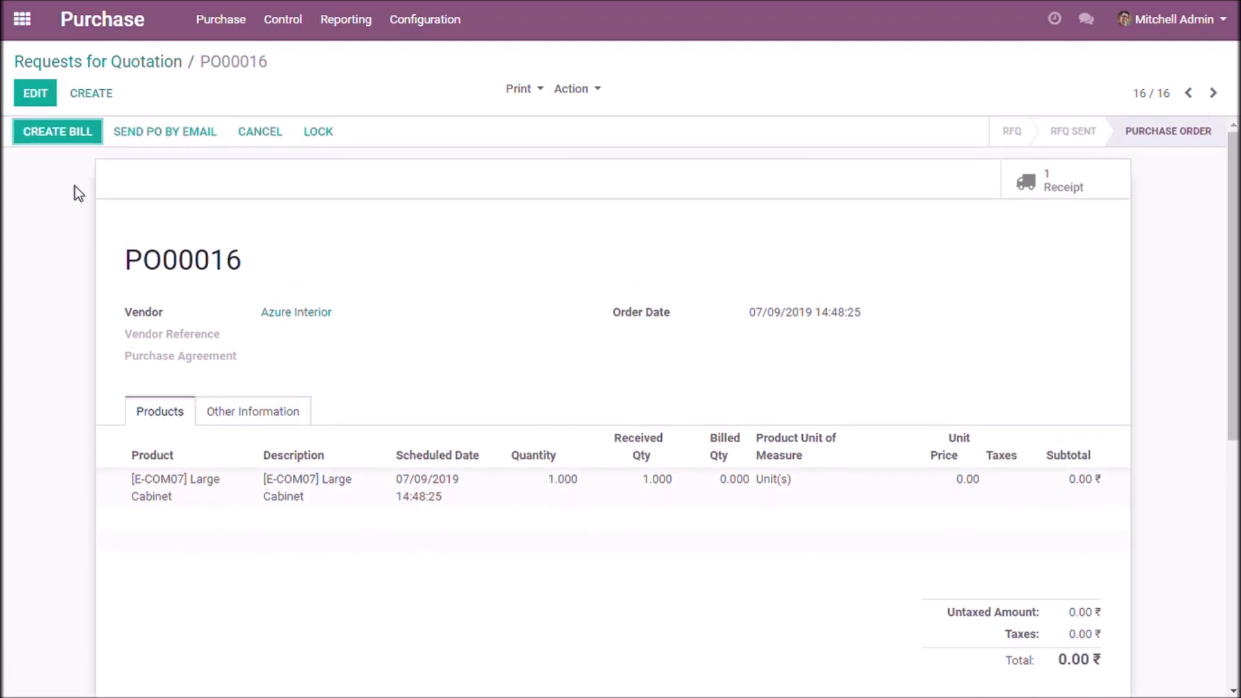
Create BILL/2019/0006 for PO00016, review its Other Info, then validate and save it.
left_click(68, 143)
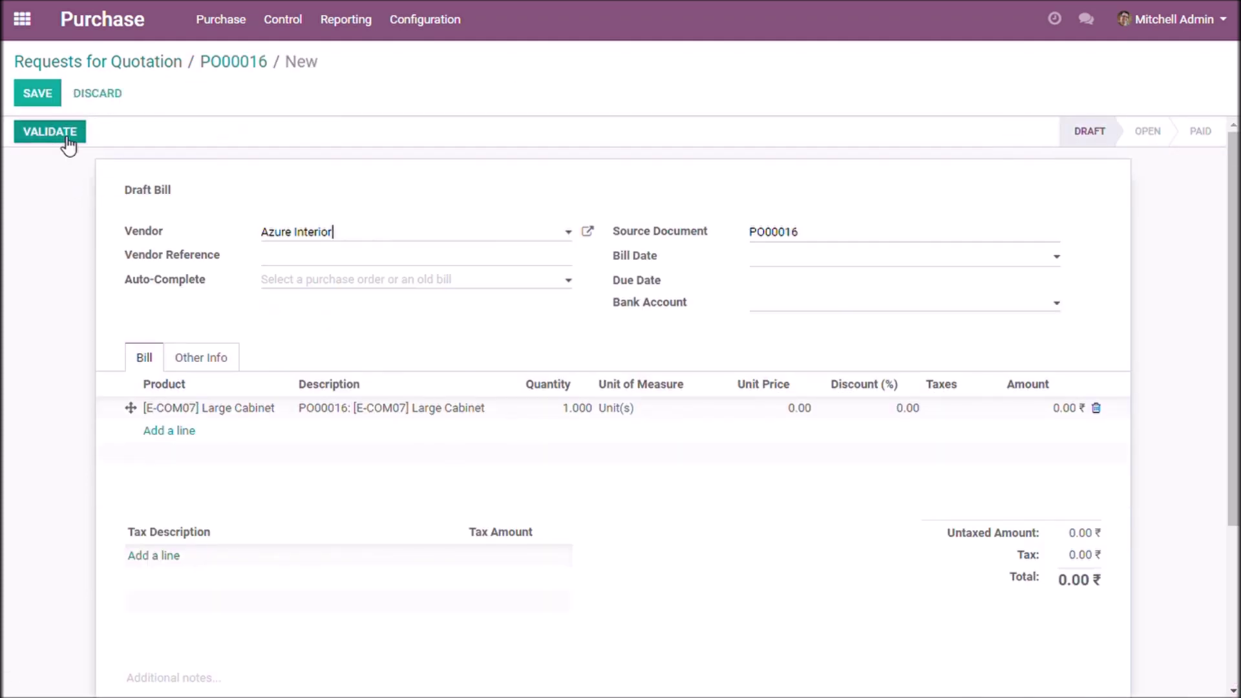
scroll(244, 294, "down", 2)
left_click(191, 267)
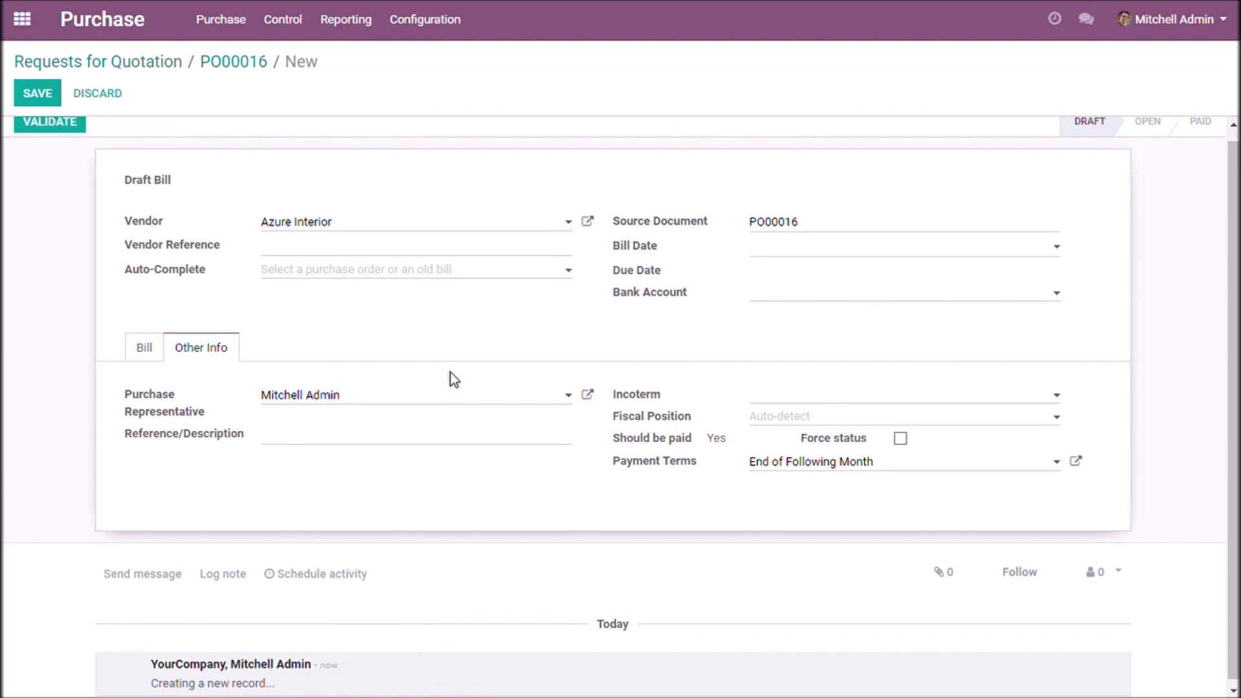
scroll(451, 375, "up", 1)
left_click(64, 133)
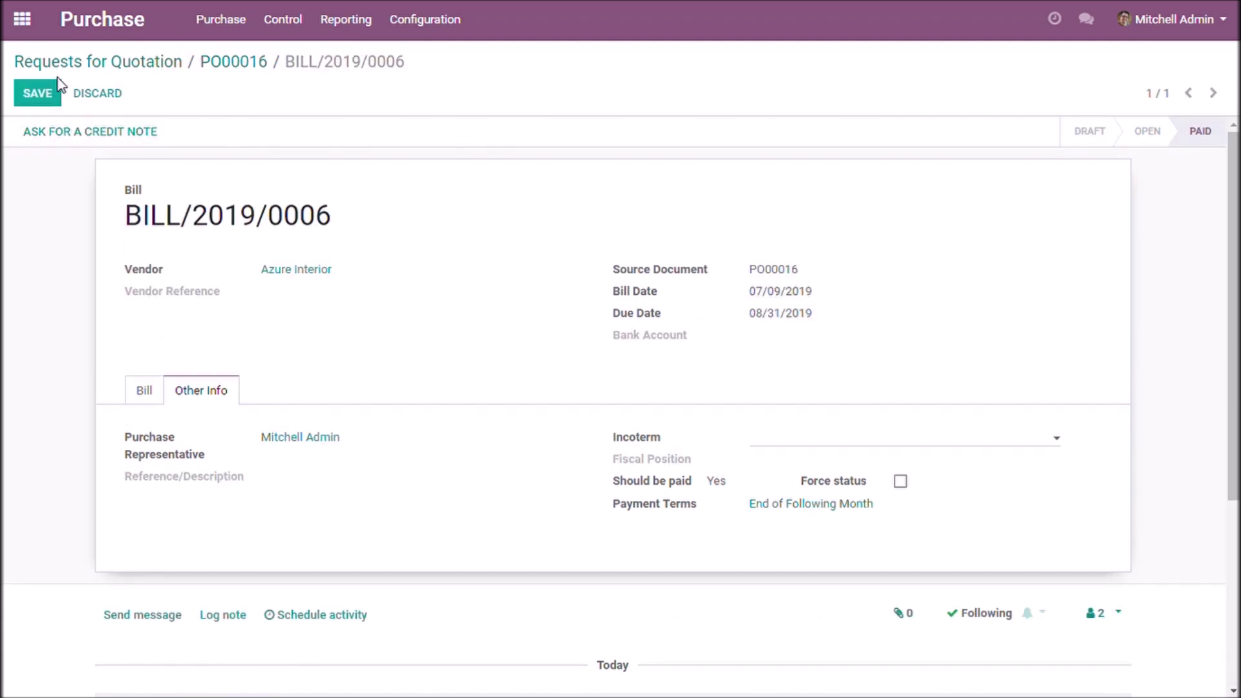
left_click(42, 92)
Start another request for quotation with Azure Interior as the vendor.
left_click(172, 64)
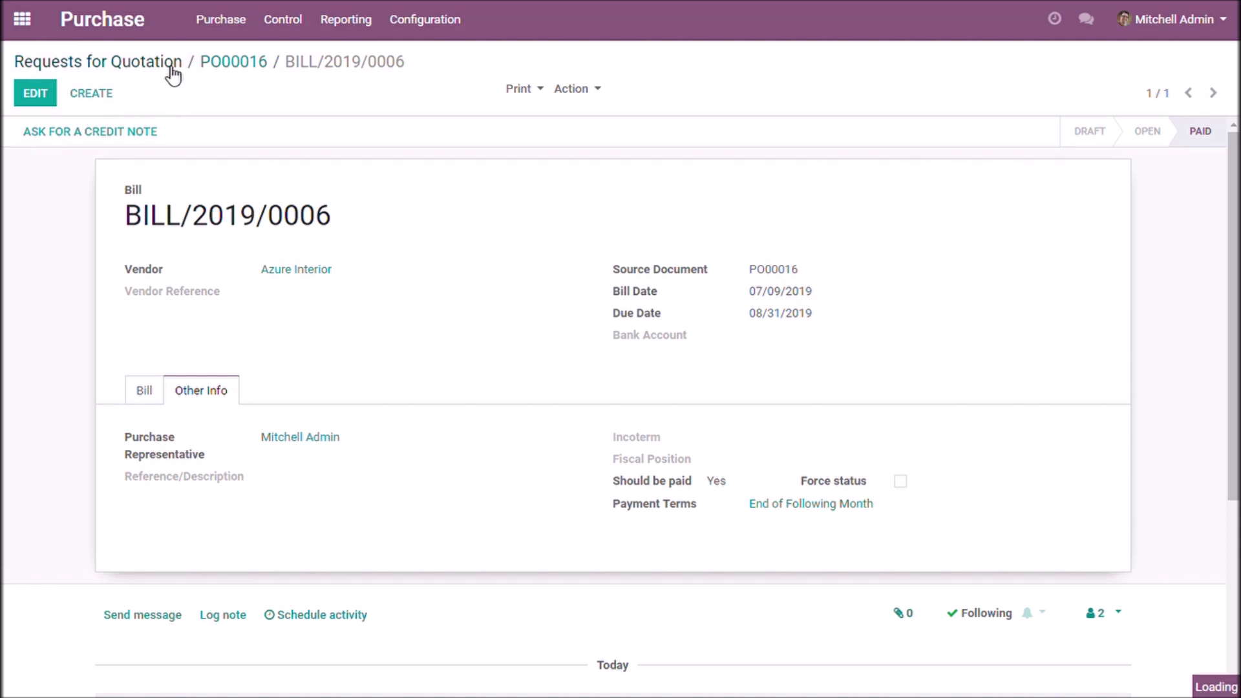
left_click(40, 94)
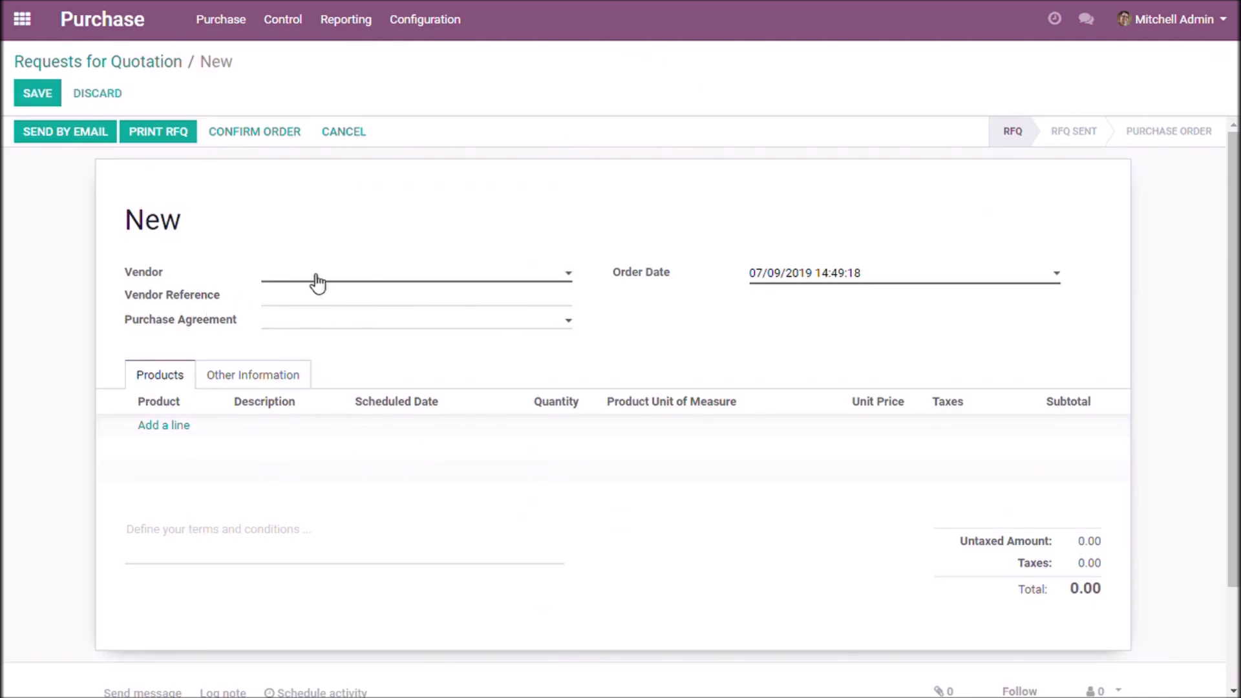
left_click(323, 277)
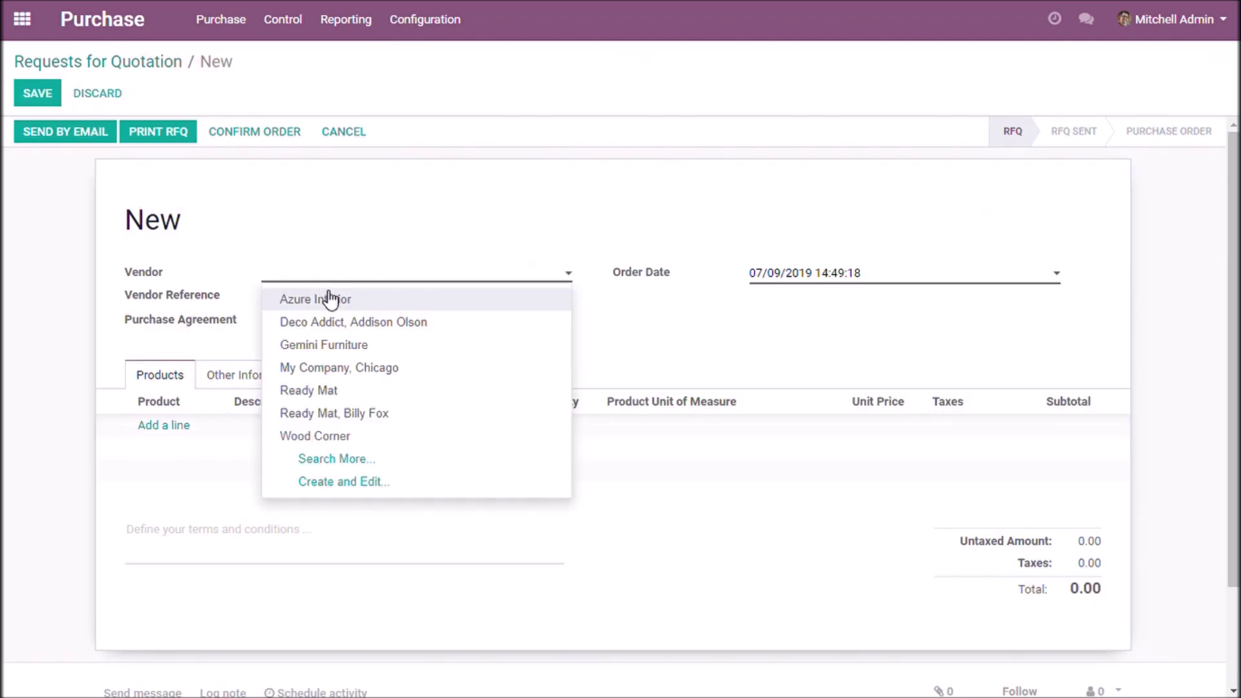
left_click(333, 298)
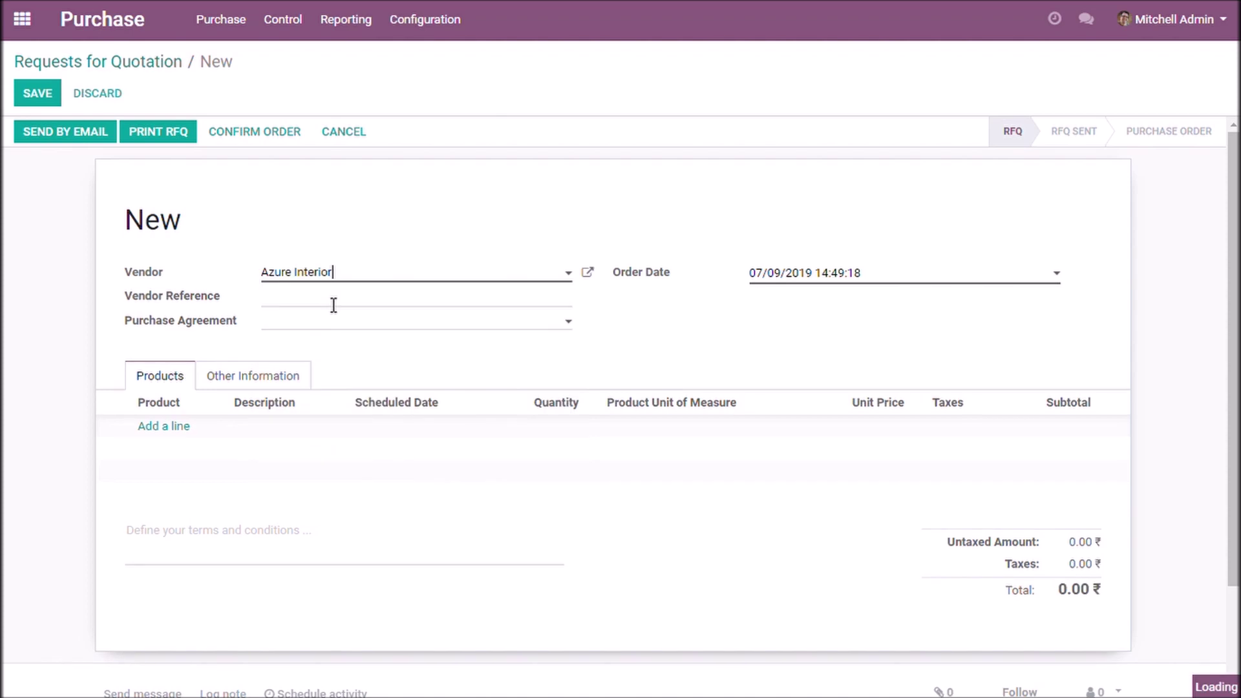
Add one Large Cabinet line and confirm the order as PO00017.
left_click(173, 425)
left_click(148, 428)
scroll(152, 462, "down", 2)
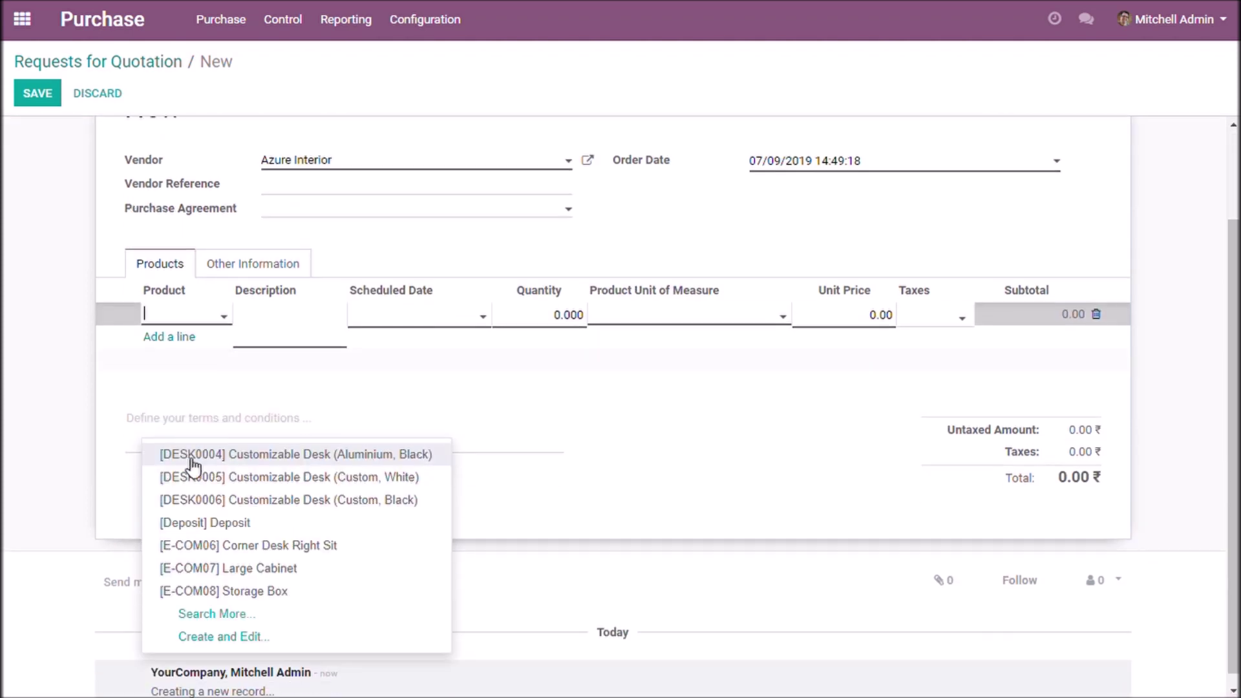
left_click(265, 569)
left_click(471, 359)
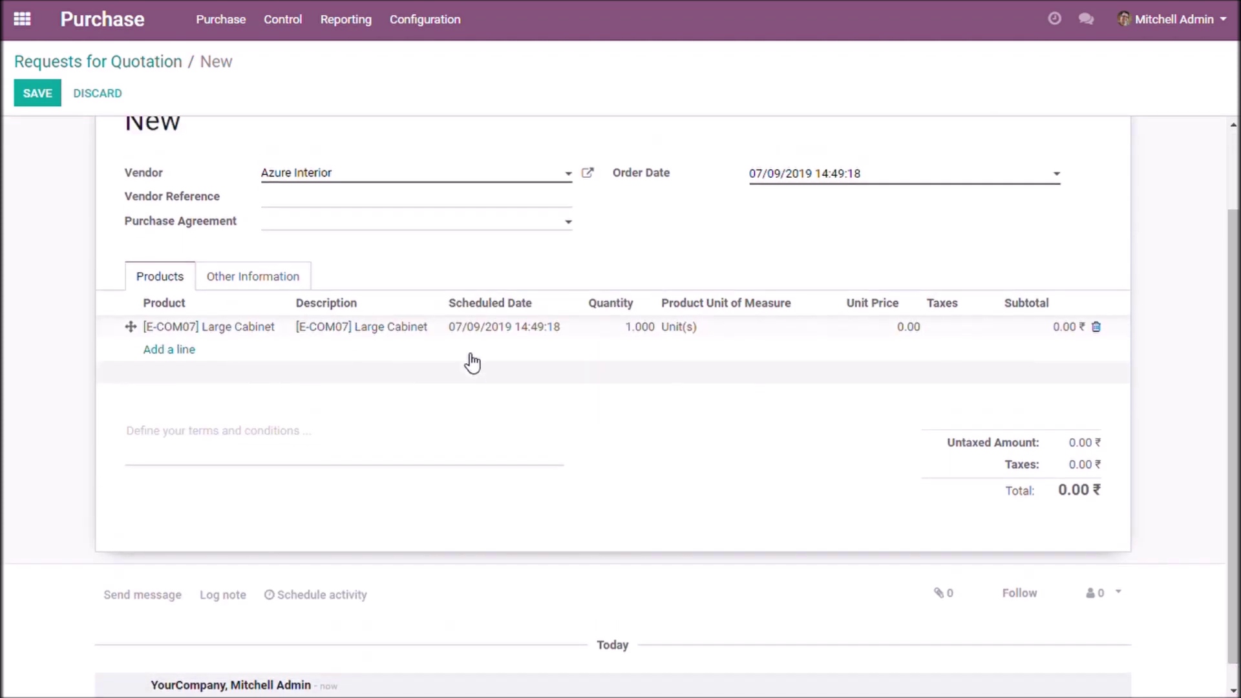
scroll(471, 359, "up", 3)
left_click(256, 136)
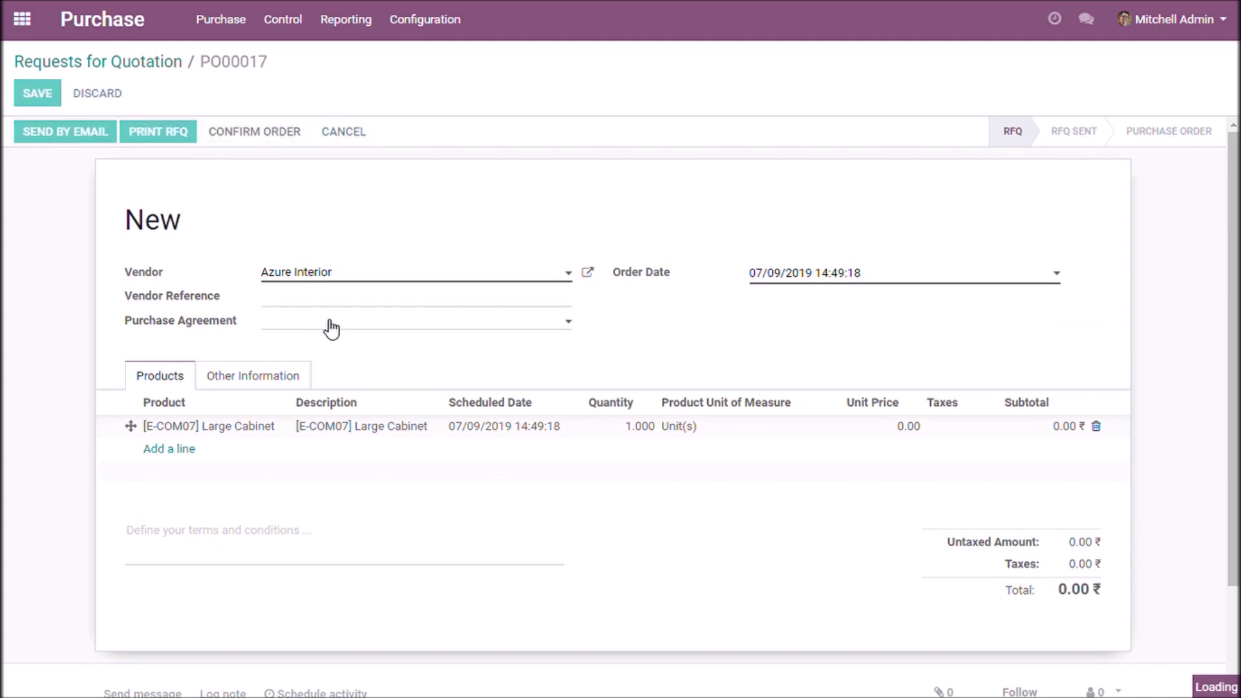
Unlock PO00017 and start a draft vendor bill from it.
left_click(208, 134)
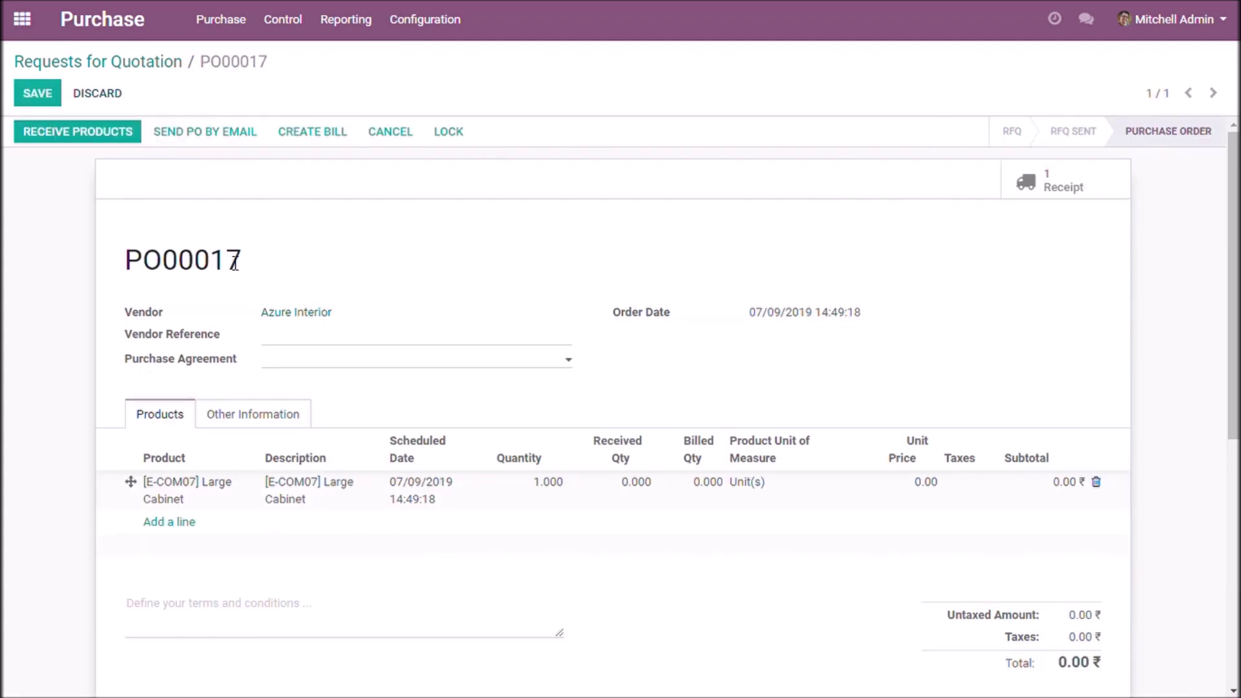
left_click(315, 147)
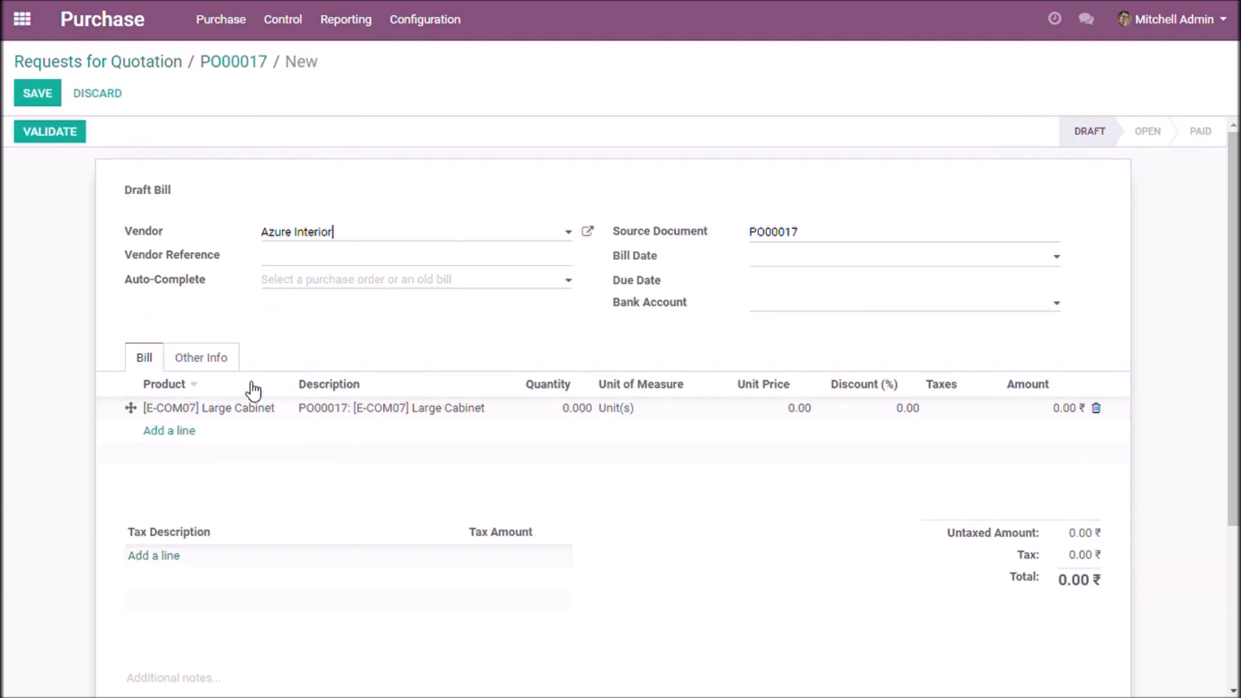
left_click(201, 359)
Set the bill's Large Cabinet line quantity to 1.
left_click(147, 359)
left_click(568, 410)
type("1")
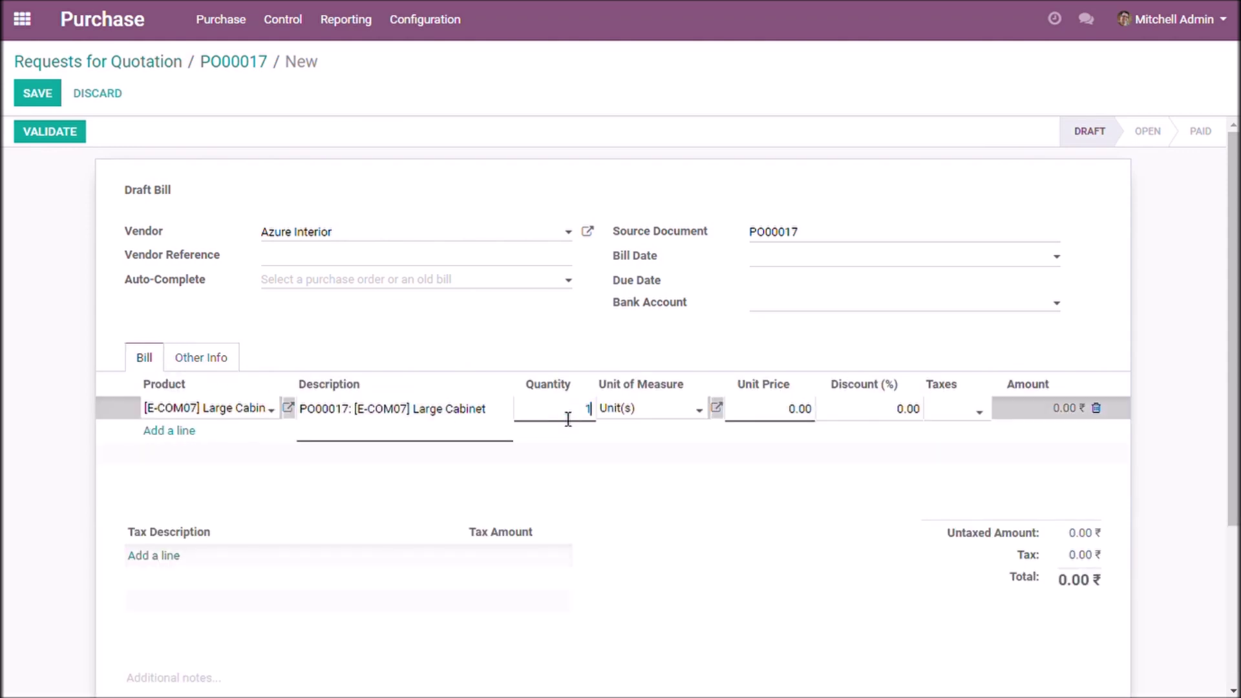
left_click(515, 346)
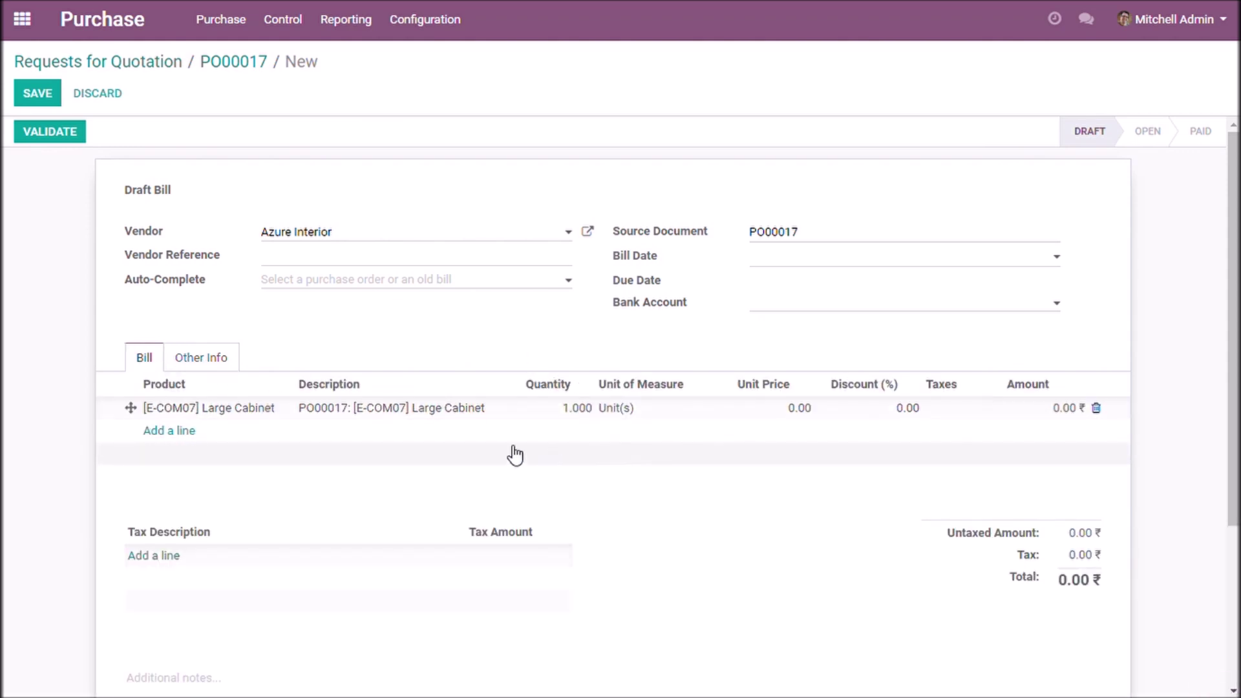
Review Other Info and validate BILL/2019/0007, which shows Should be paid: No.
left_click(224, 367)
scroll(531, 475, "down", 1)
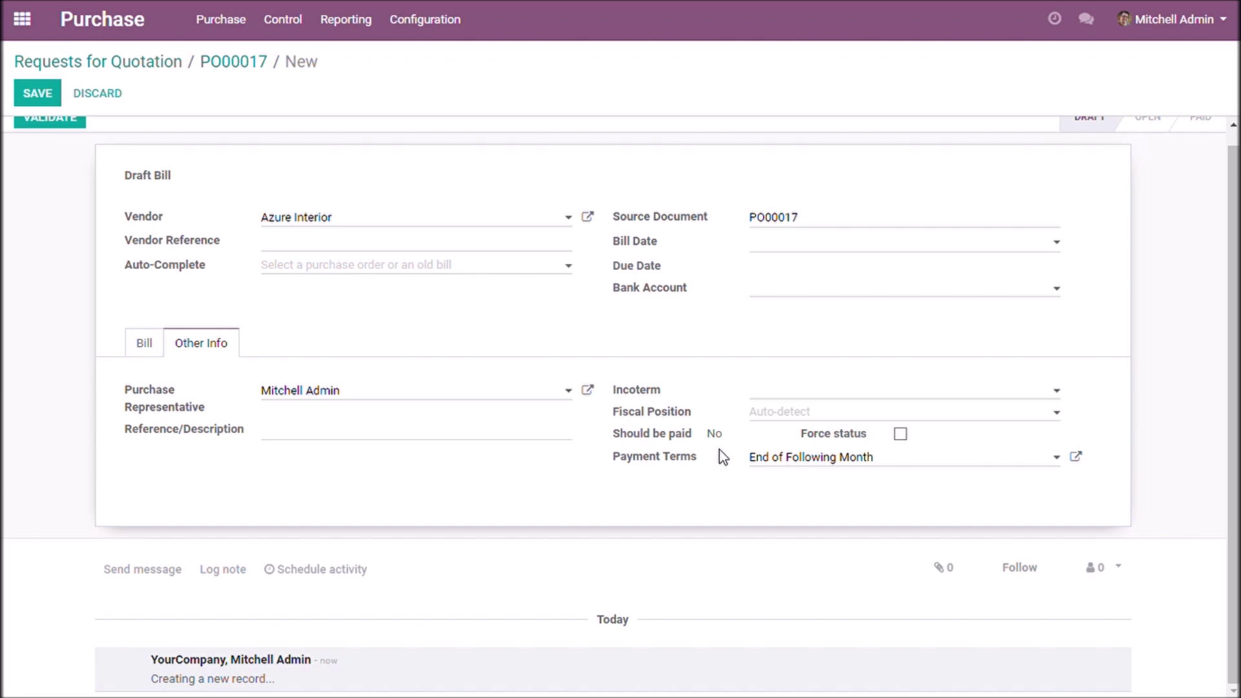
scroll(601, 430, "up", 1)
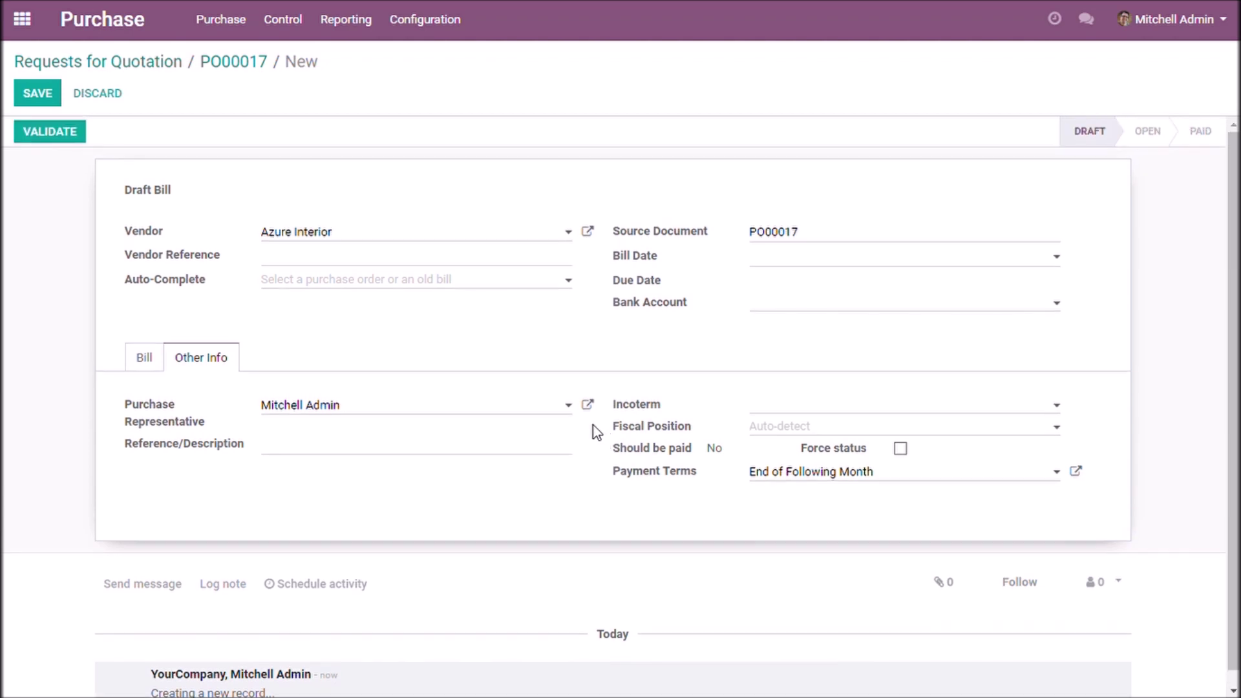
left_click(50, 134)
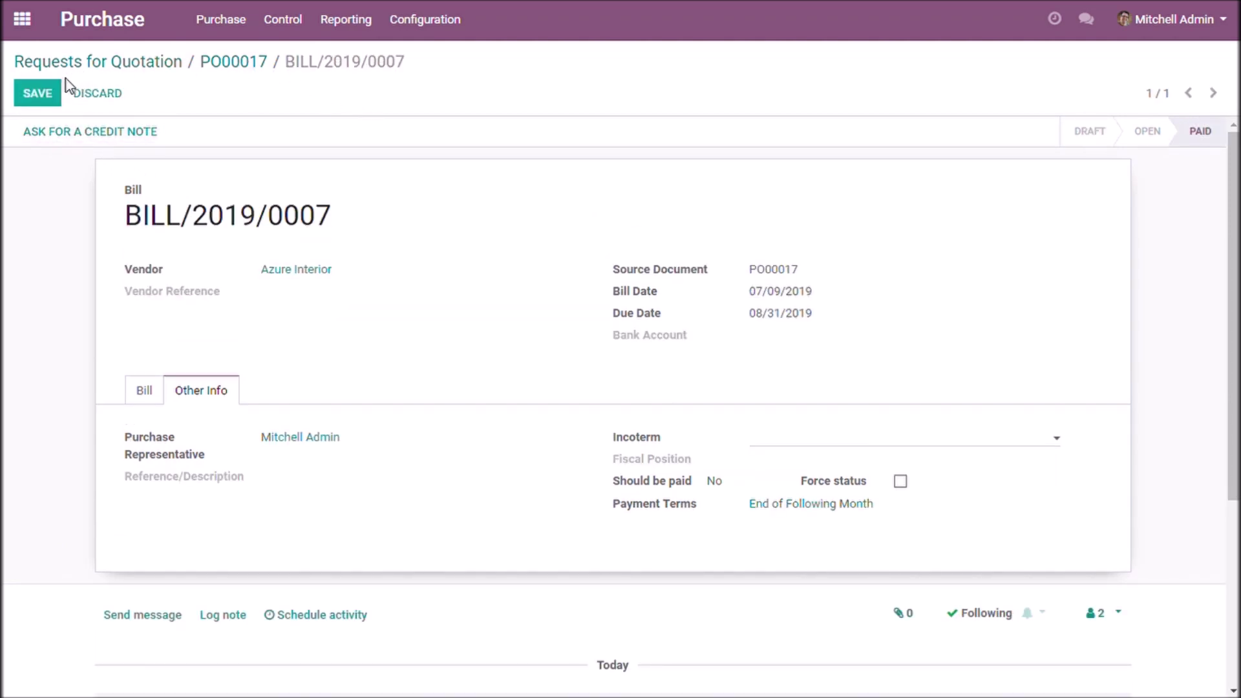
left_click(68, 62)
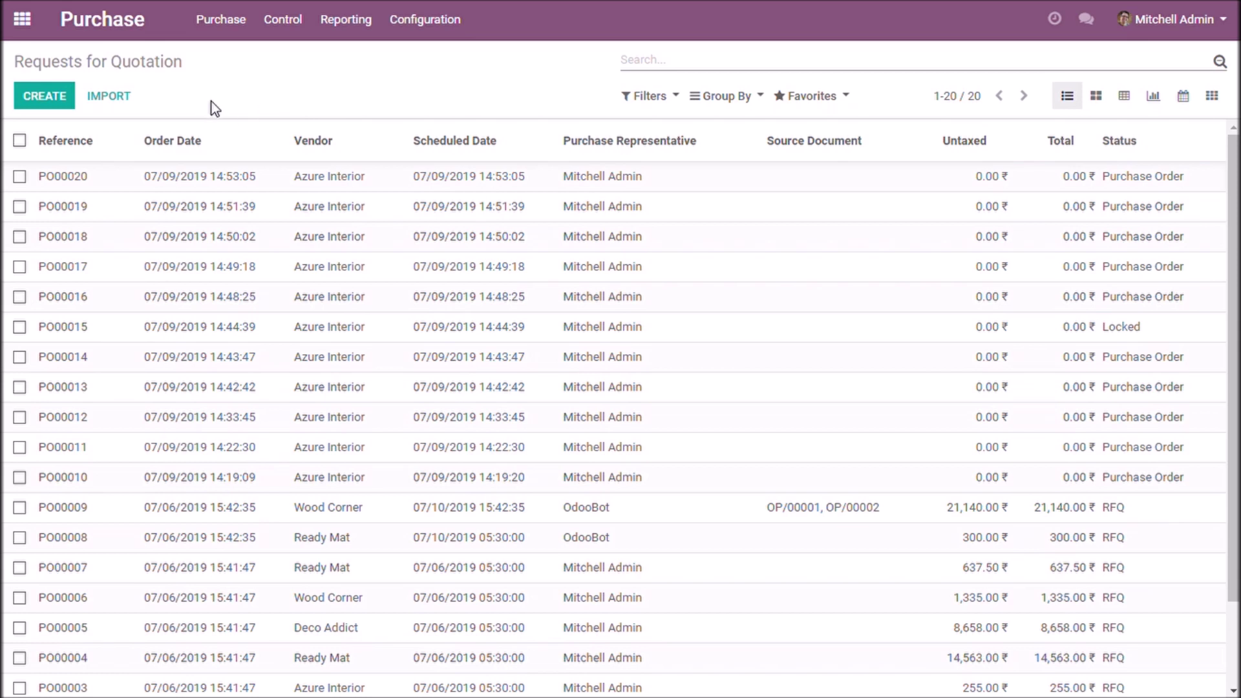
Order five [E-COM07] Large Cabinets from Azure Interior and confirm the order as PO00021.
left_click(50, 96)
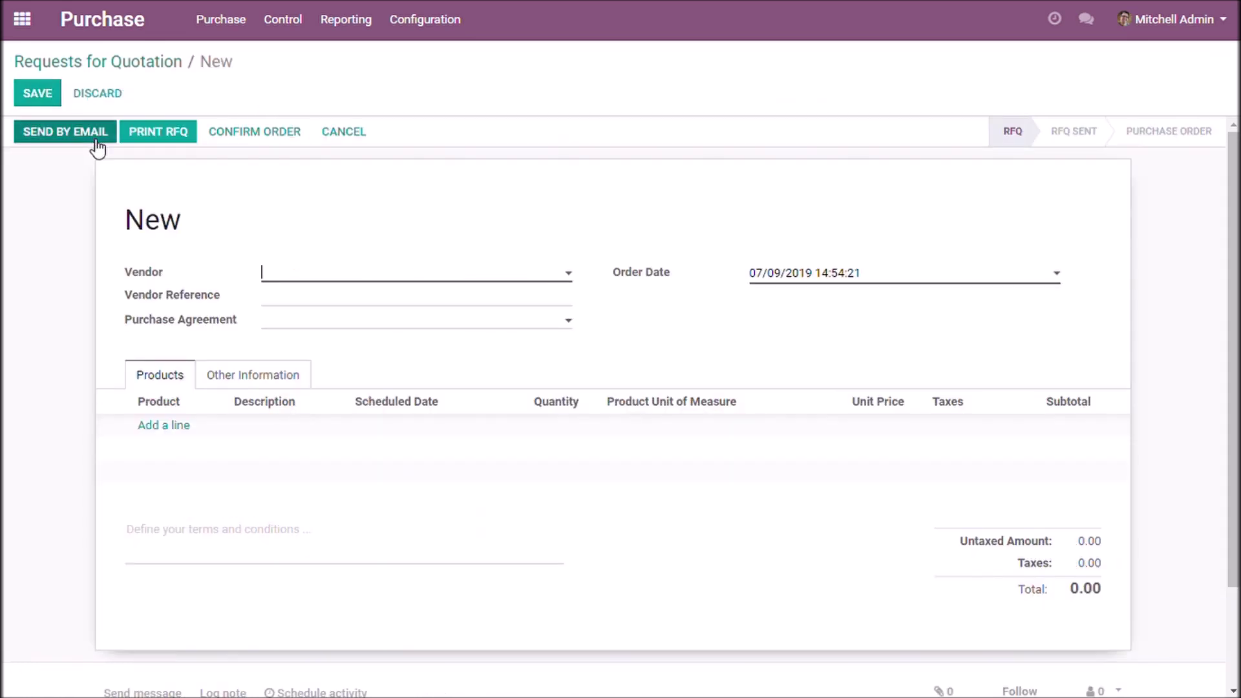
left_click(307, 275)
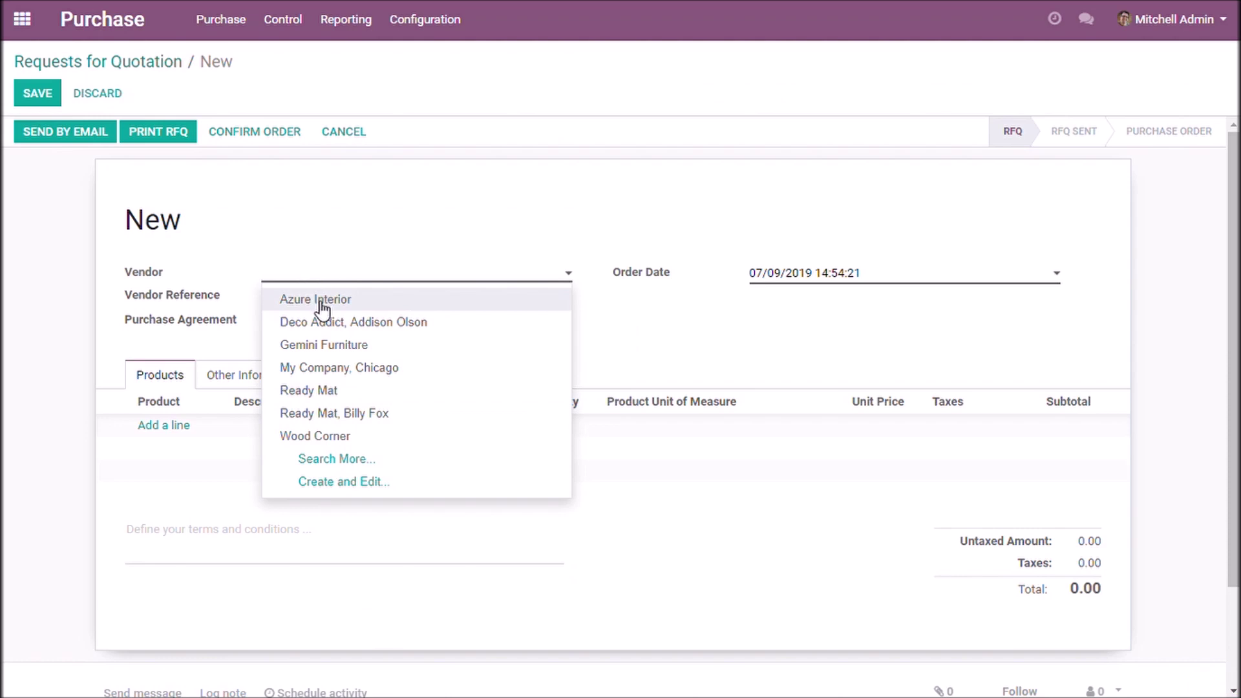
left_click(321, 300)
left_click(167, 425)
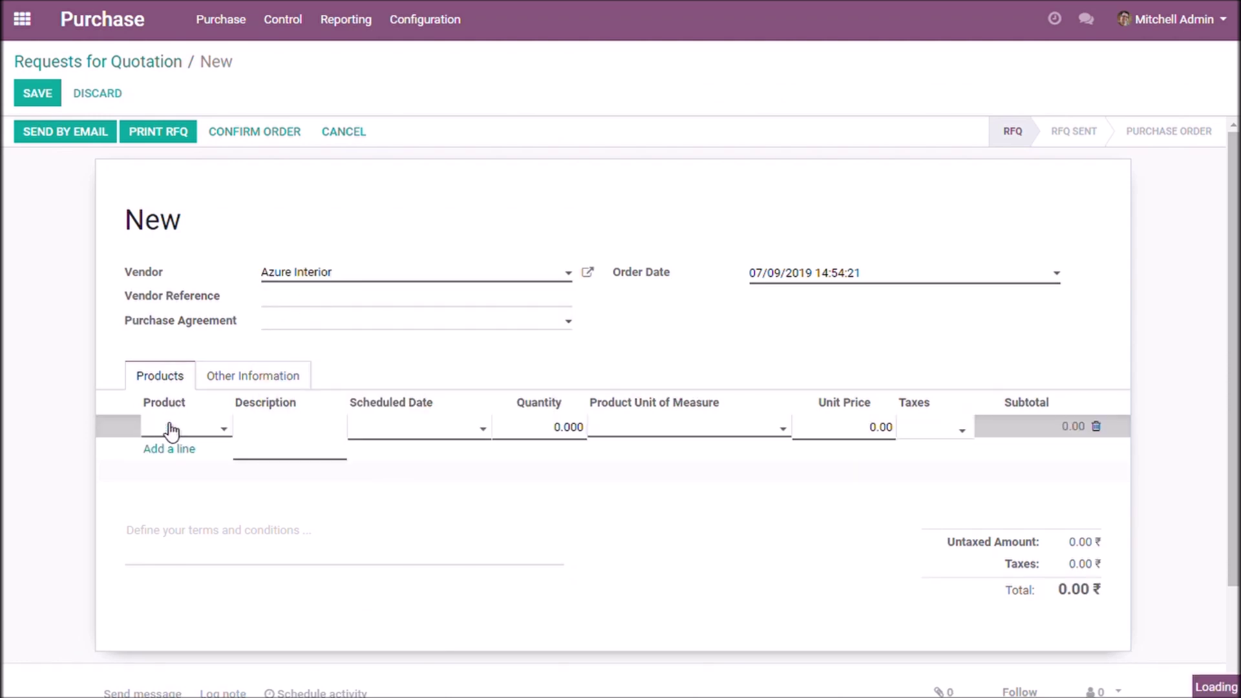
left_click(250, 566)
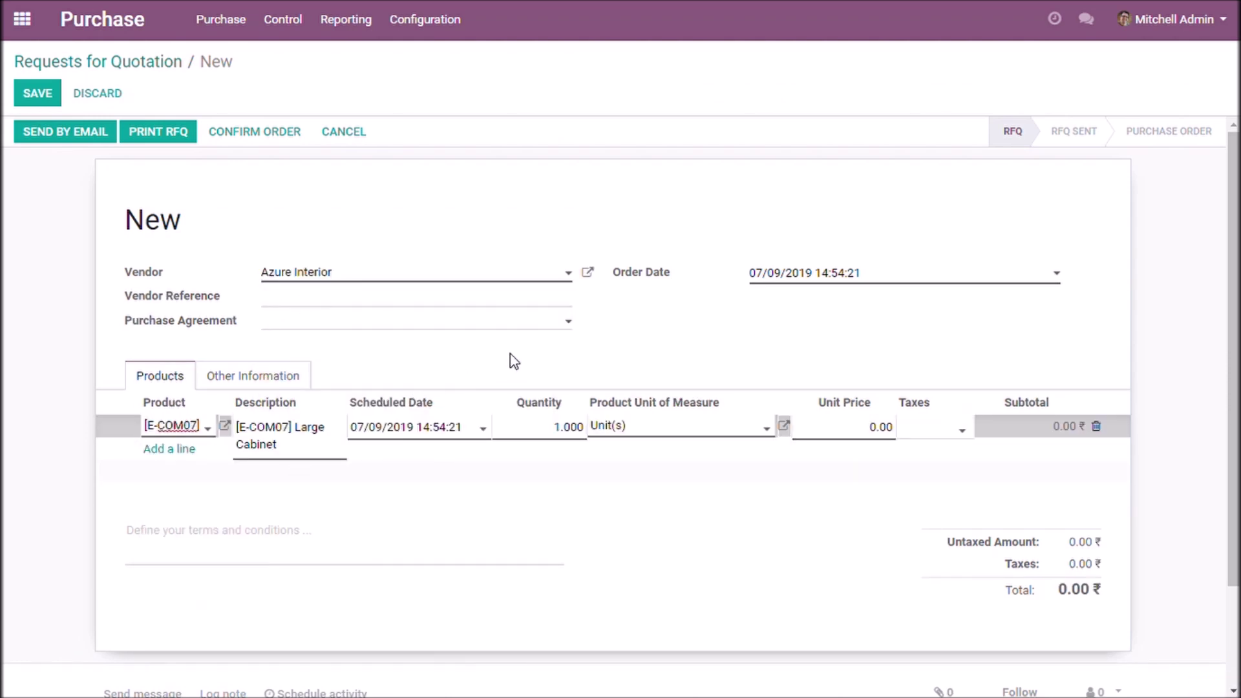
left_click(554, 430)
type("5")
left_click(607, 371)
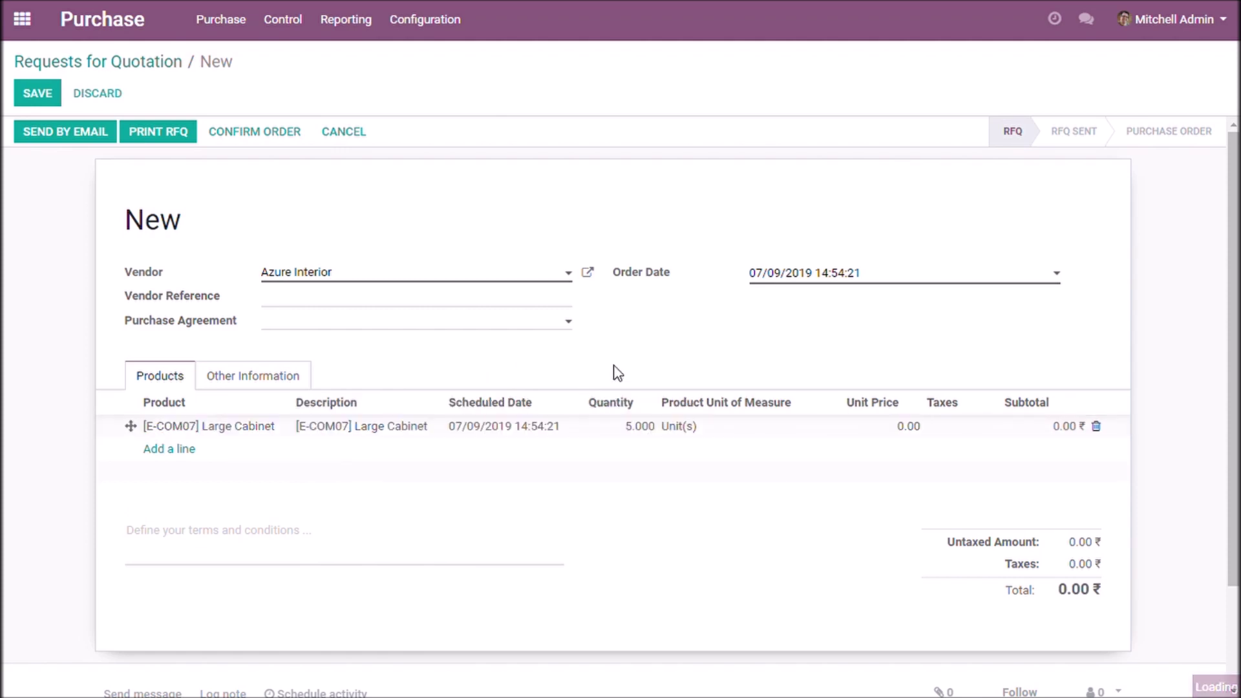
left_click(244, 130)
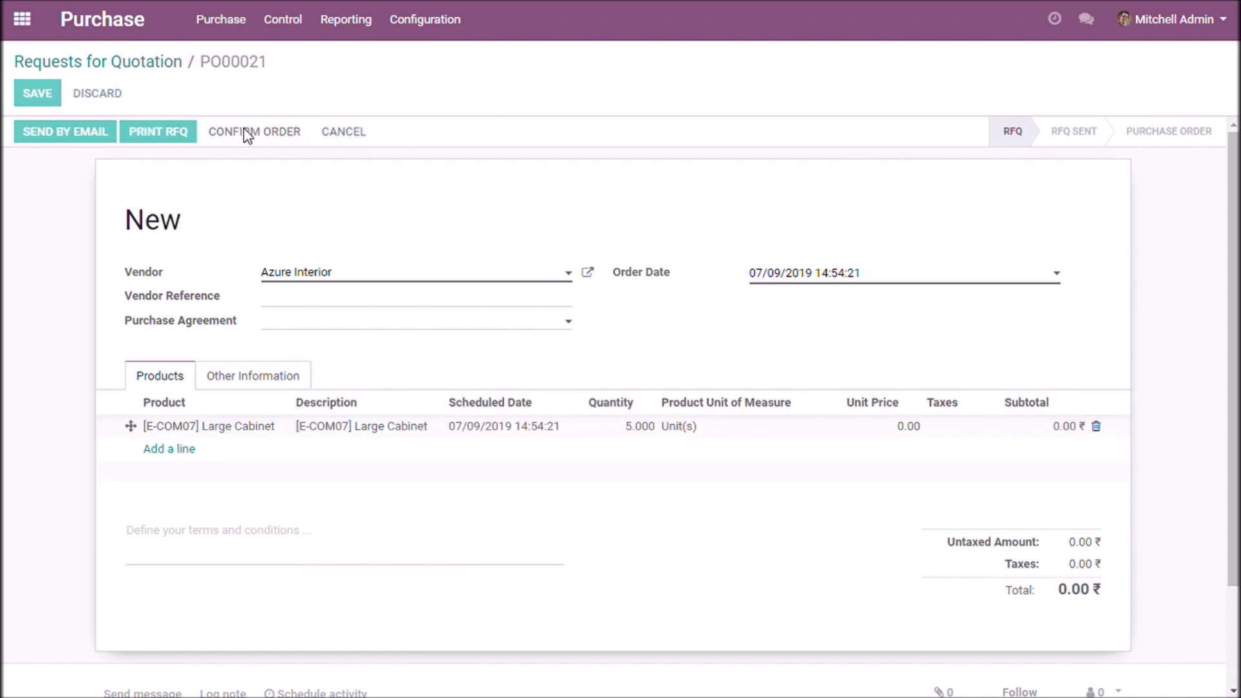
left_click(87, 130)
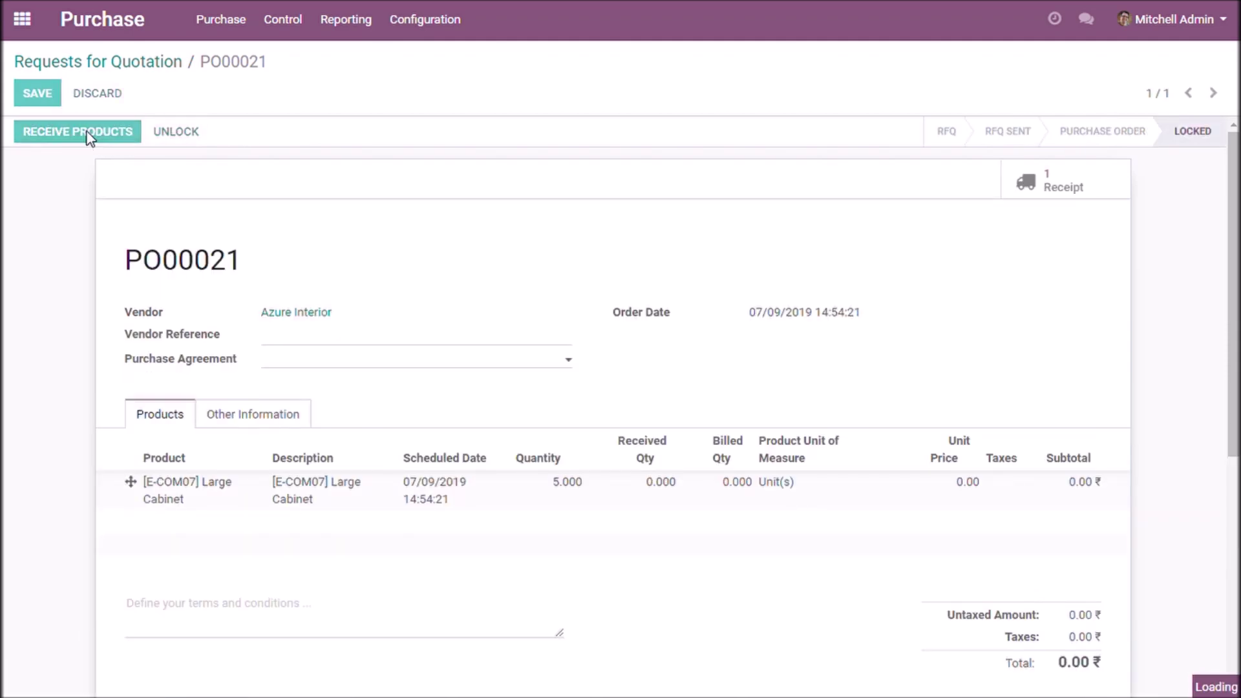
Receive 2 Large Cabinets on WH/IN/00019 with no backorder, then unlock PO00021.
left_click(35, 93)
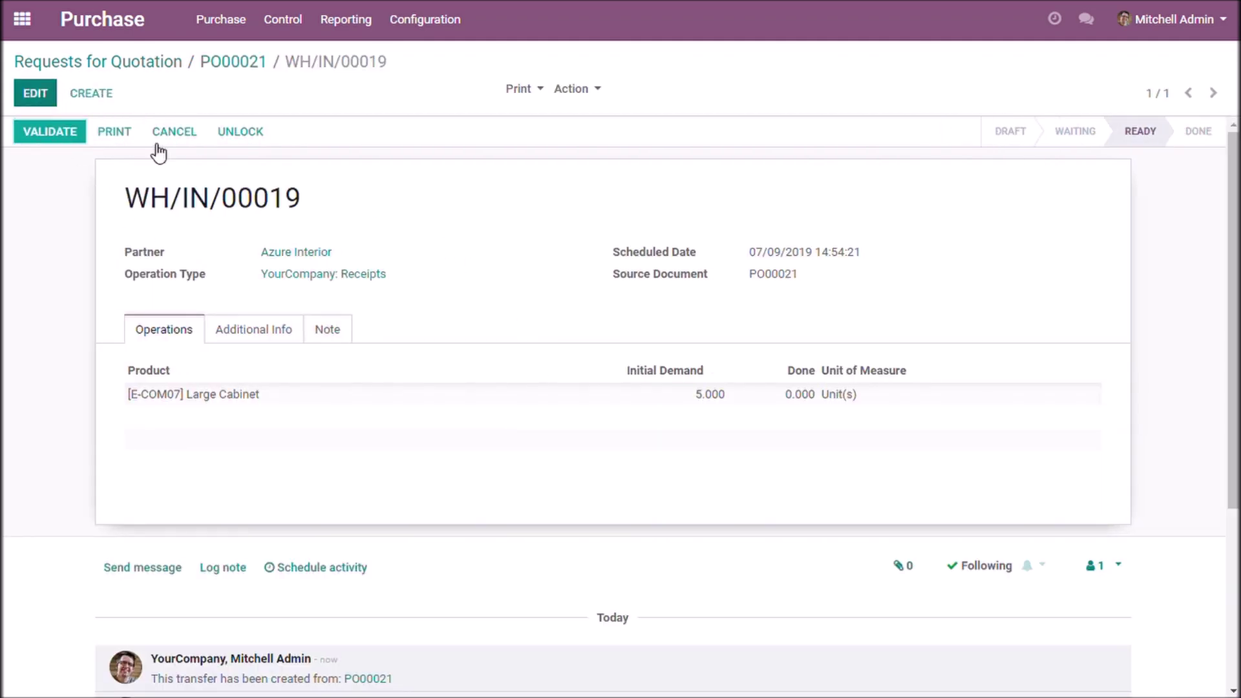
left_click(785, 410)
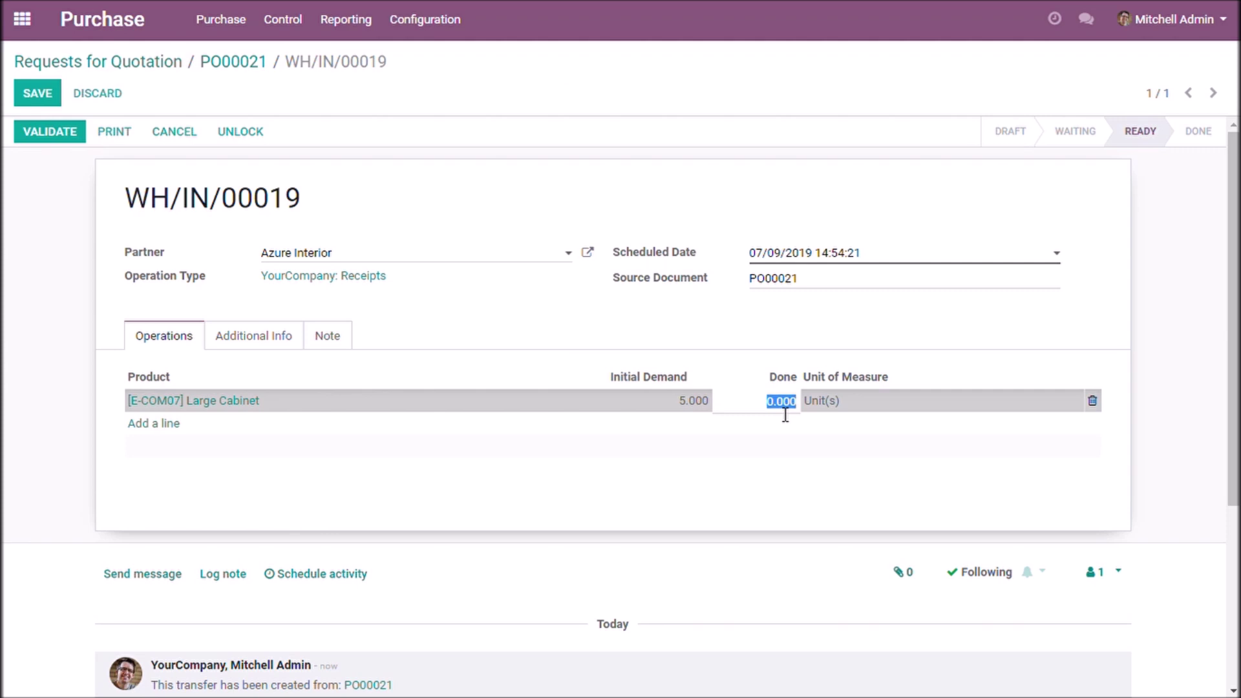
type("2")
left_click(498, 323)
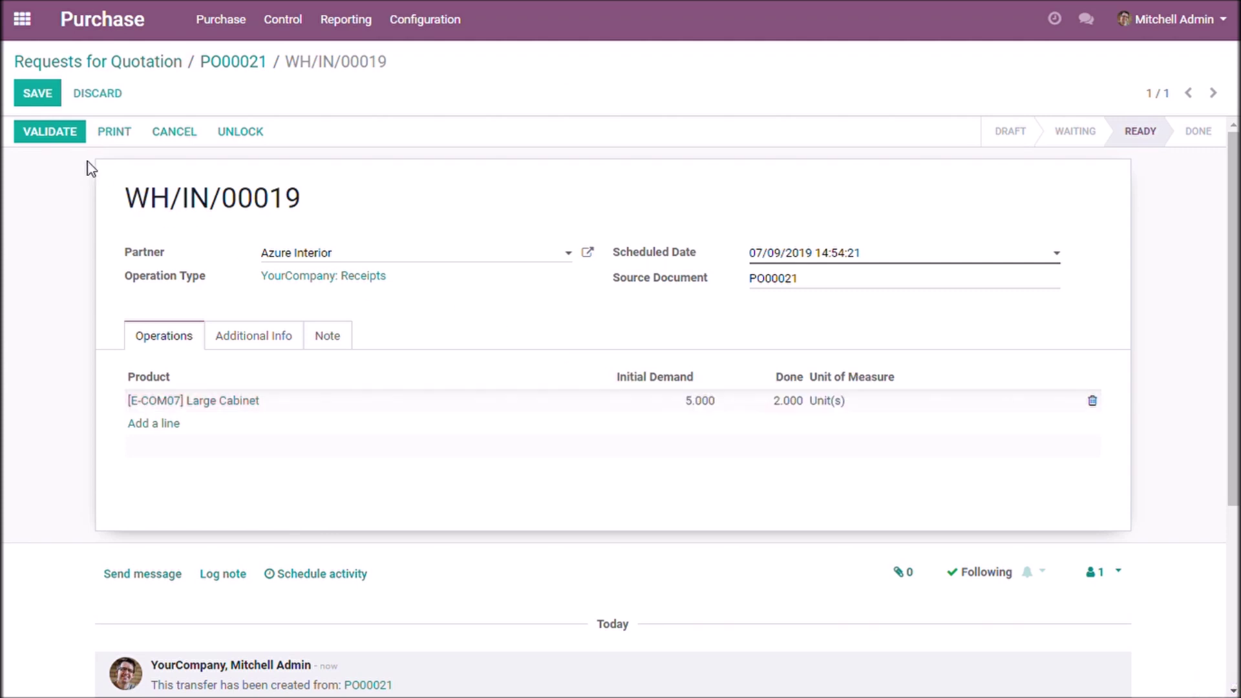
left_click(46, 139)
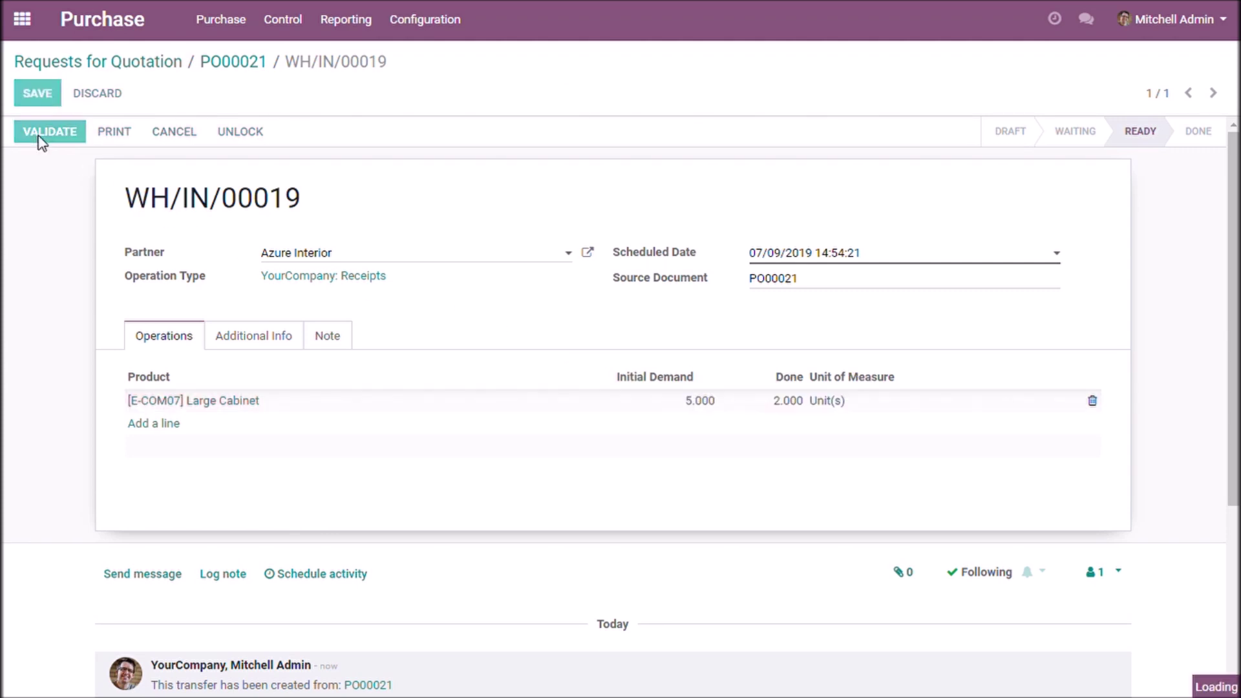
left_click(357, 209)
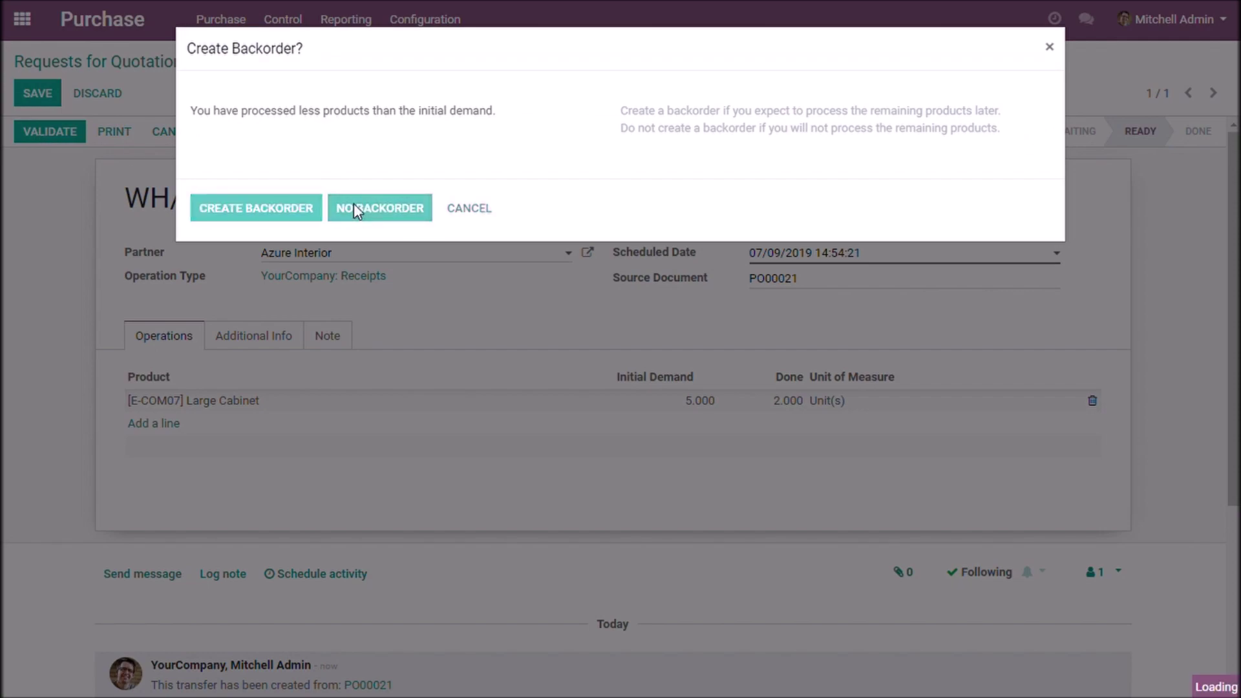
left_click(245, 64)
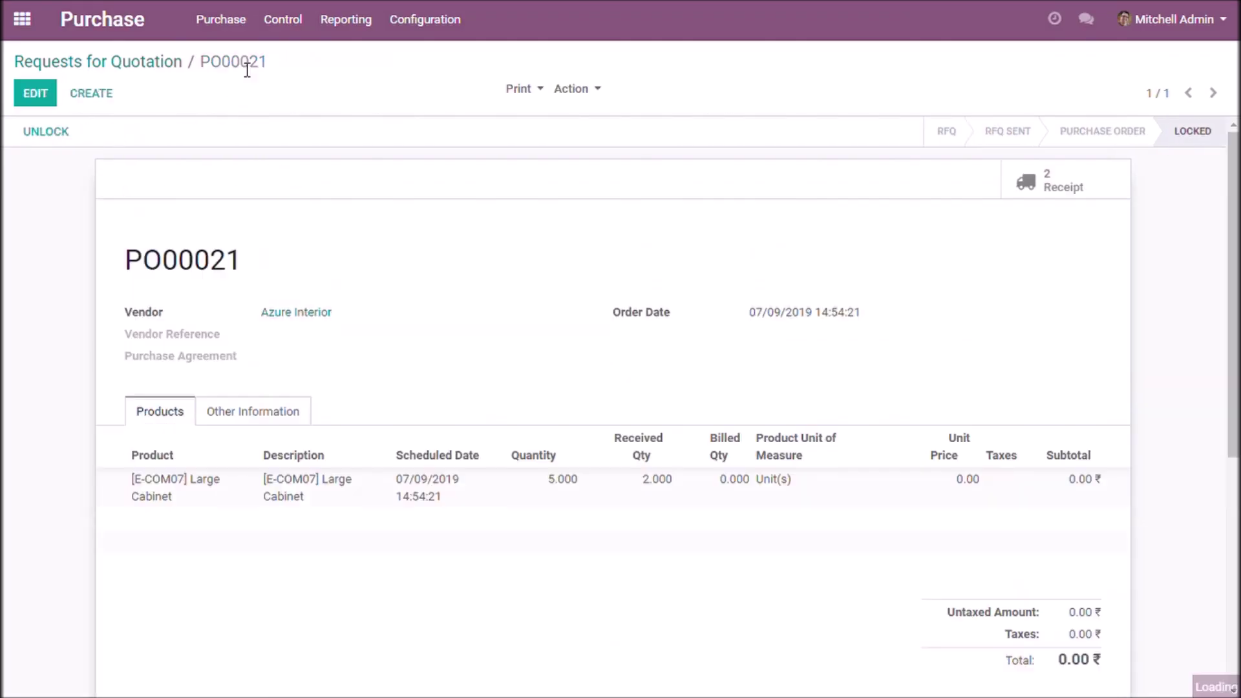
left_click(50, 136)
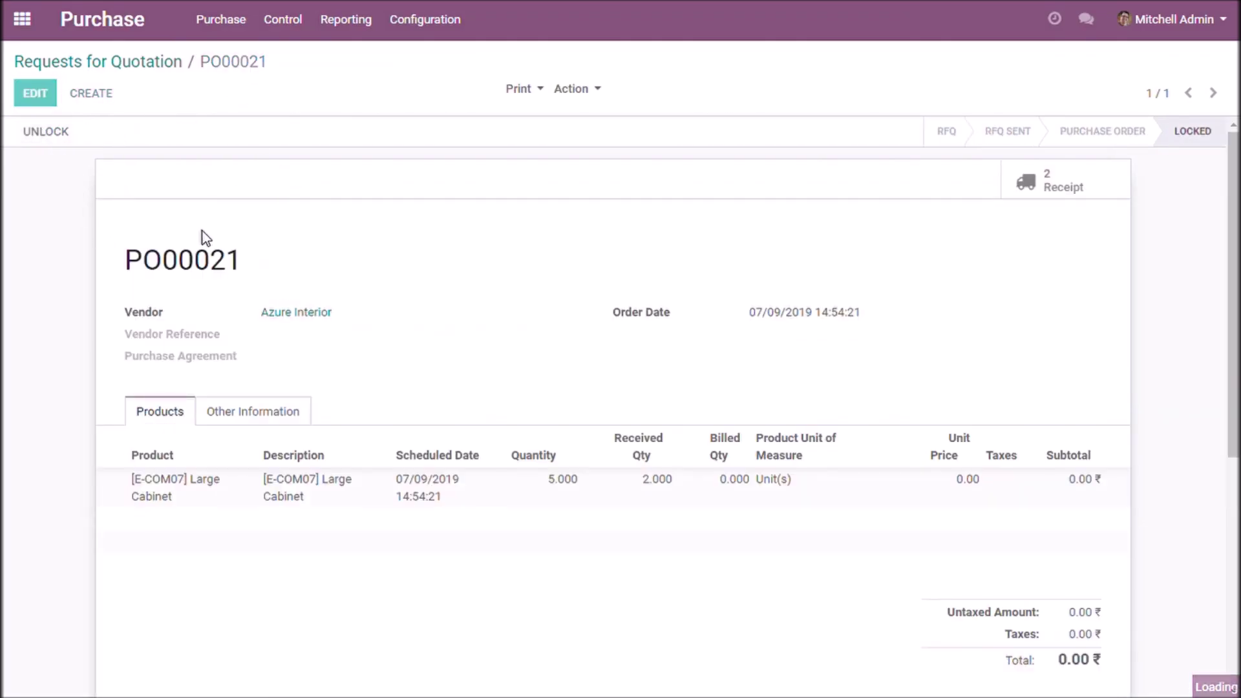
Bill 3 Large Cabinets on PO00021, validate BILL/2019/0010, and view its Other Info.
left_click(50, 135)
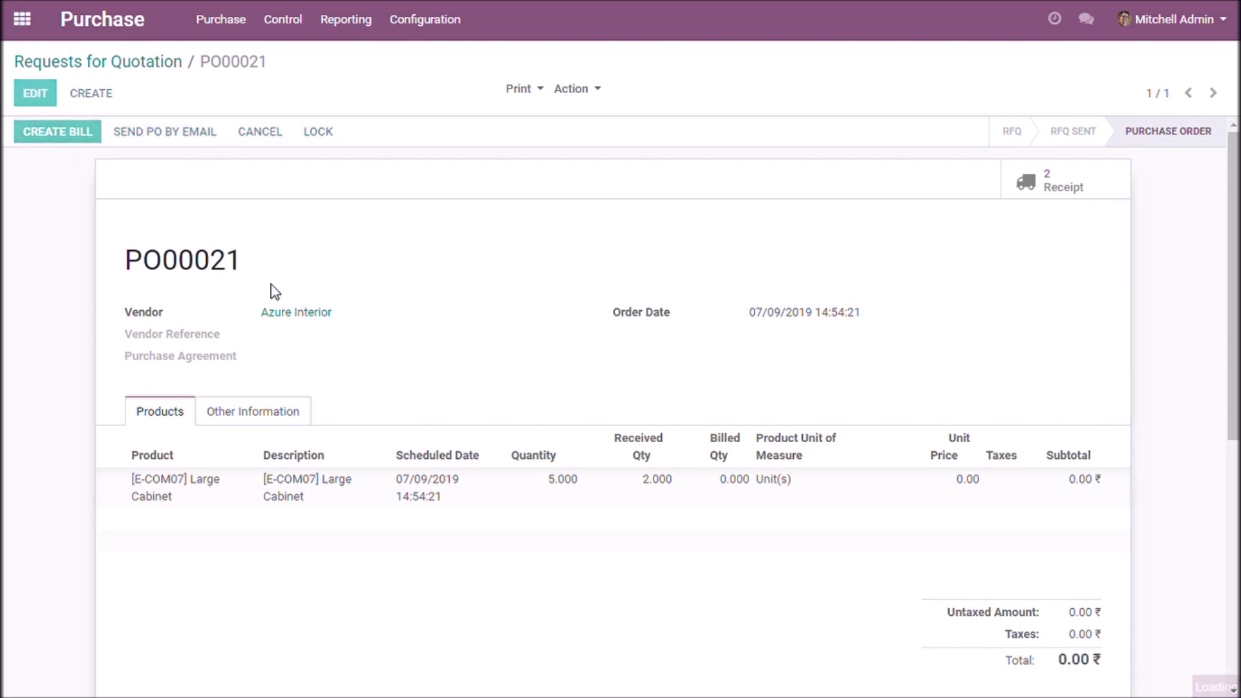
left_click(542, 408)
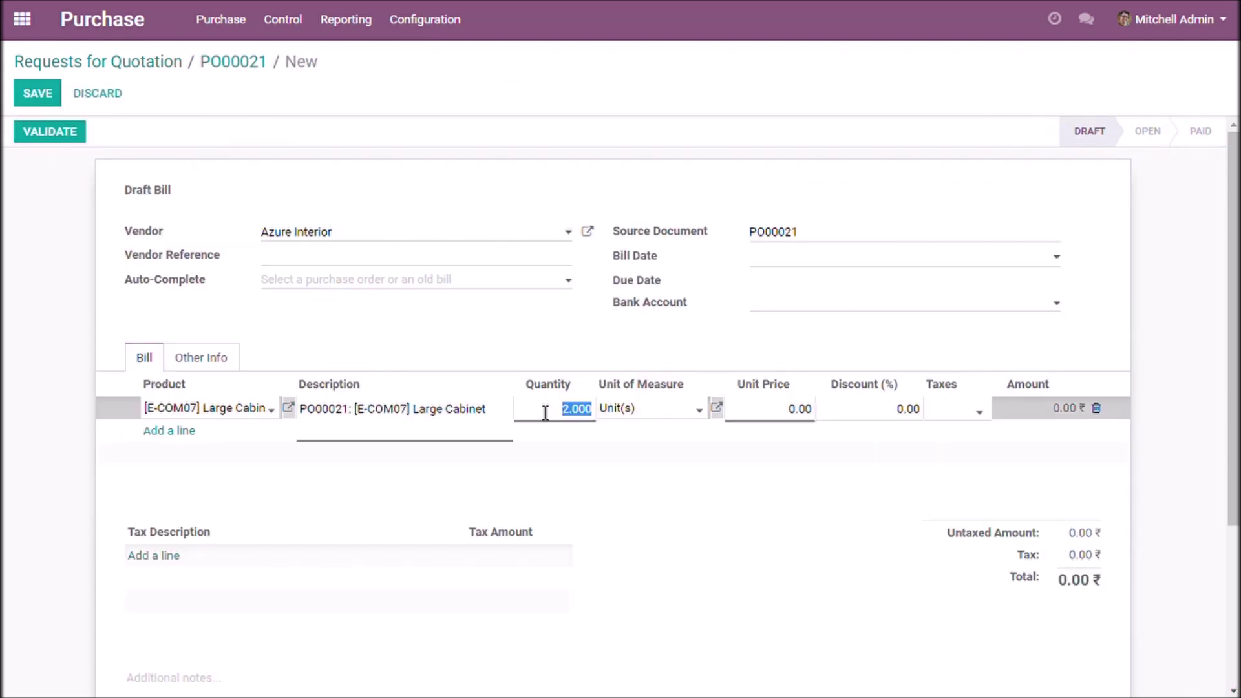
type("3")
left_click(528, 349)
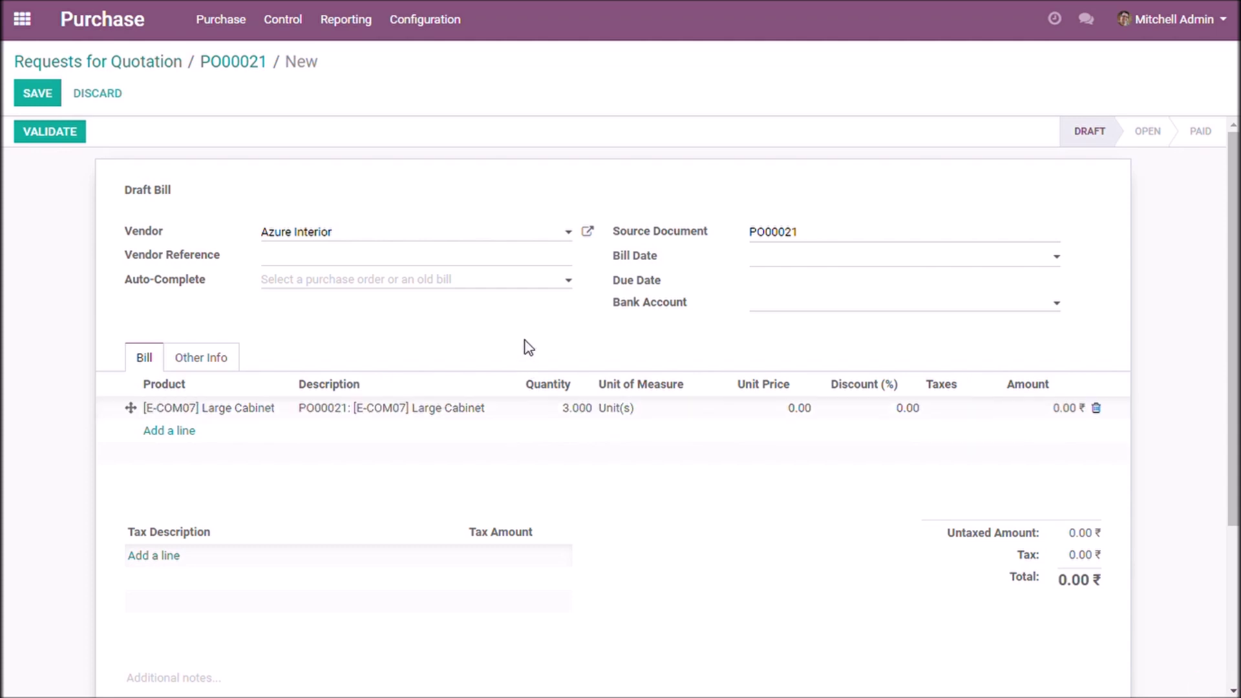
left_click(43, 133)
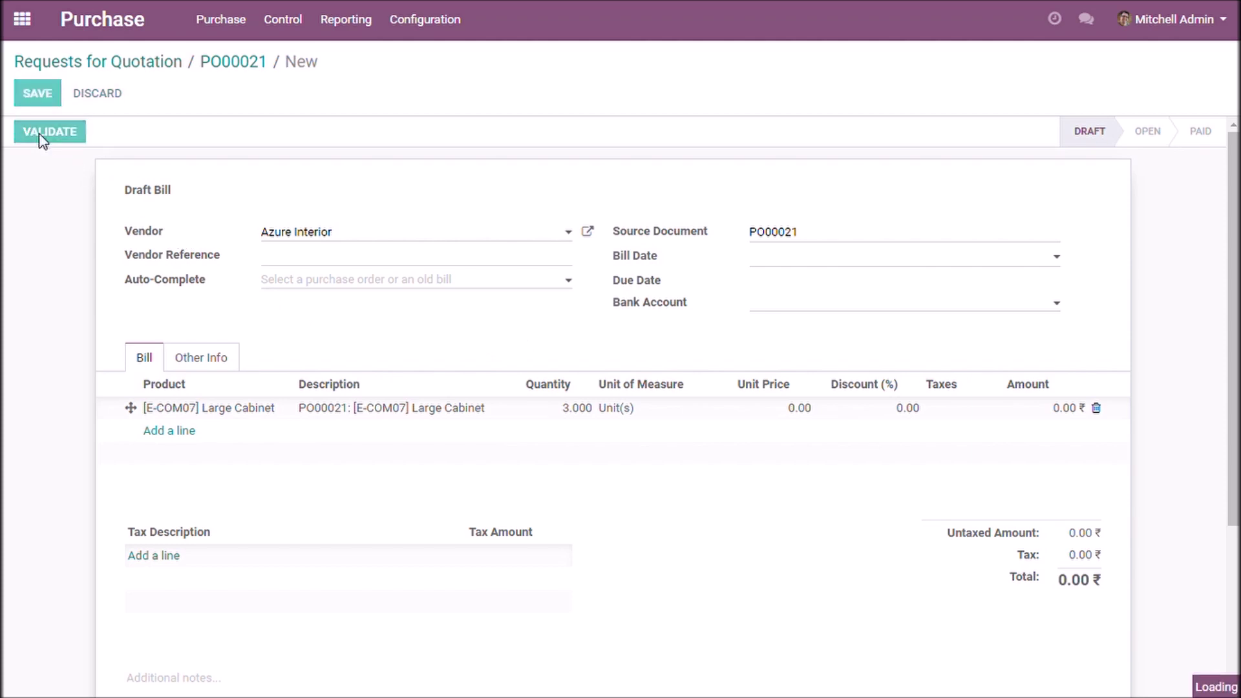
left_click(201, 391)
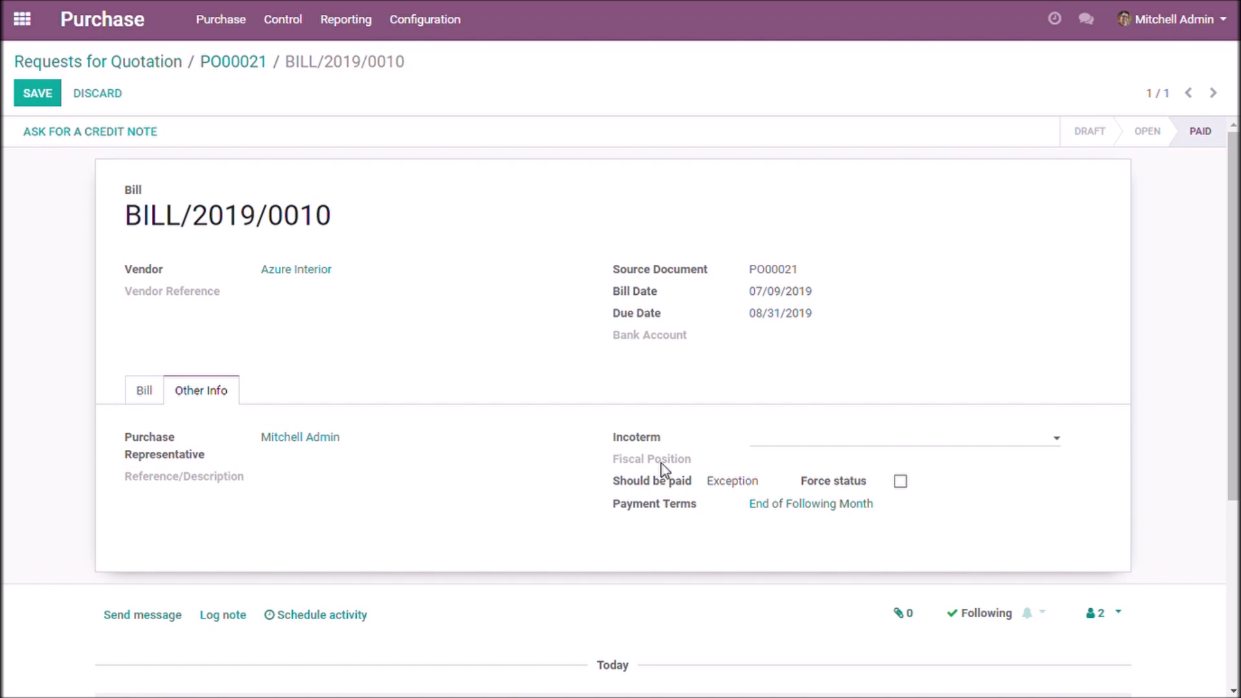
Tick the Force status checkbox in BILL/2019/0010's Other Info fields.
scroll(661, 464, "down", 2)
scroll(775, 401, "down", 1)
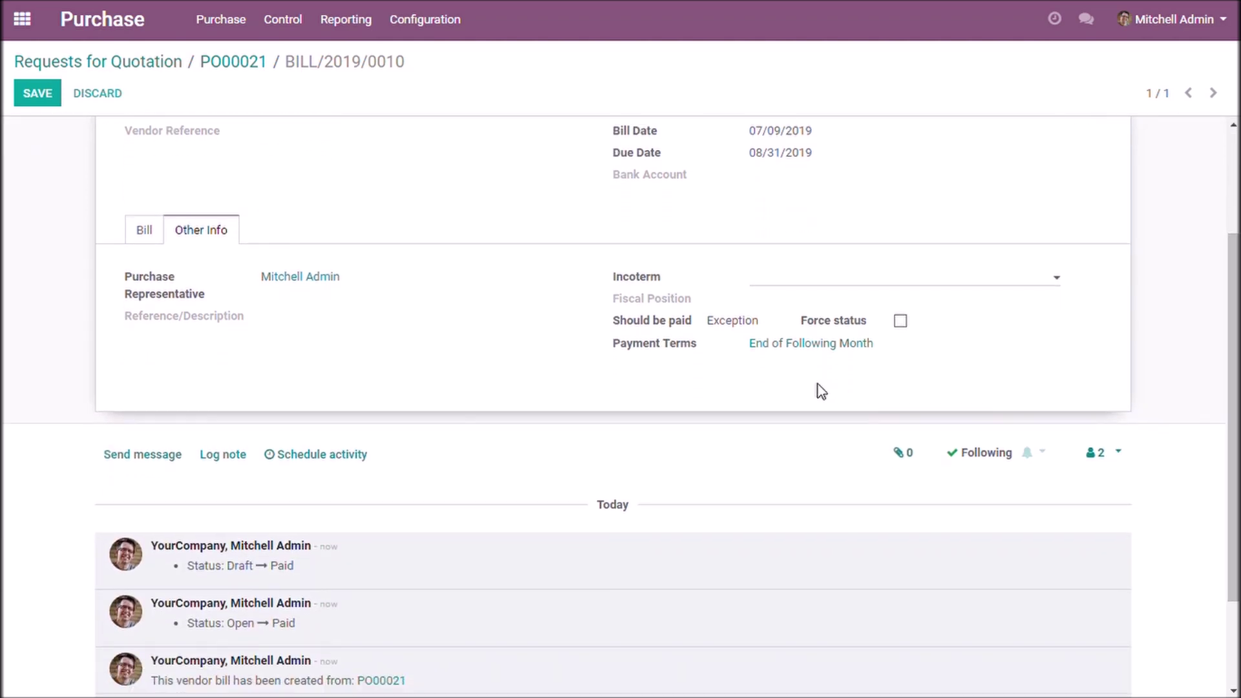
left_click(900, 321)
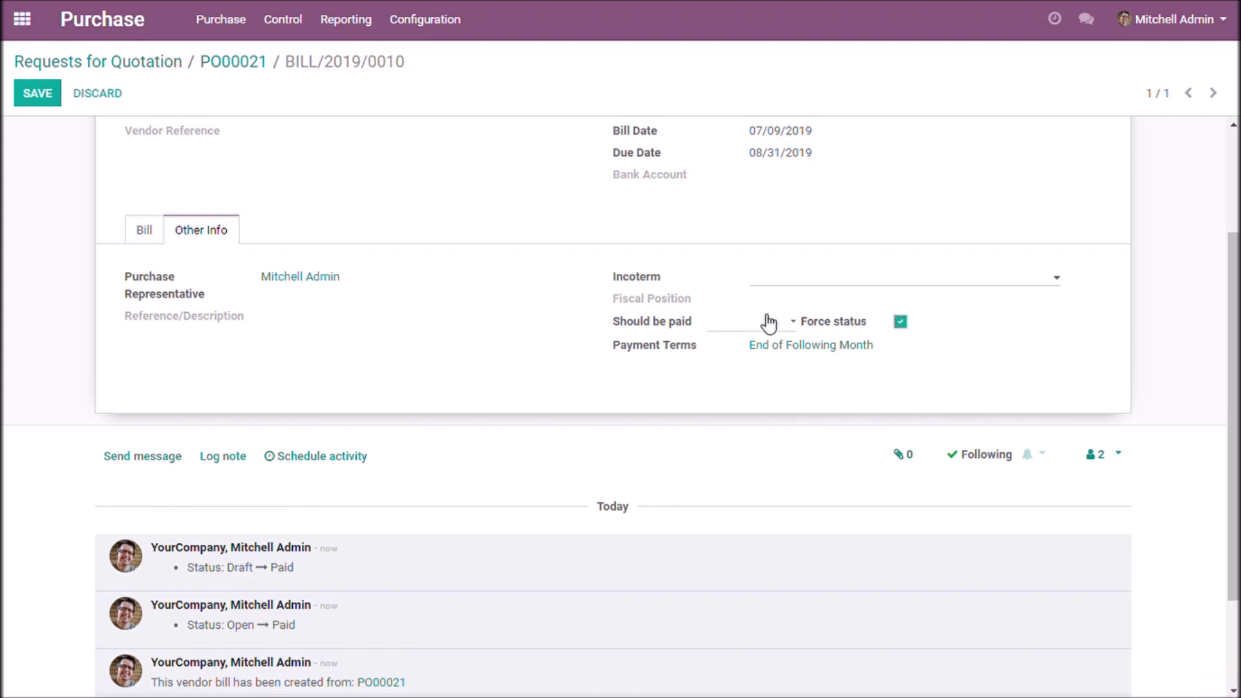